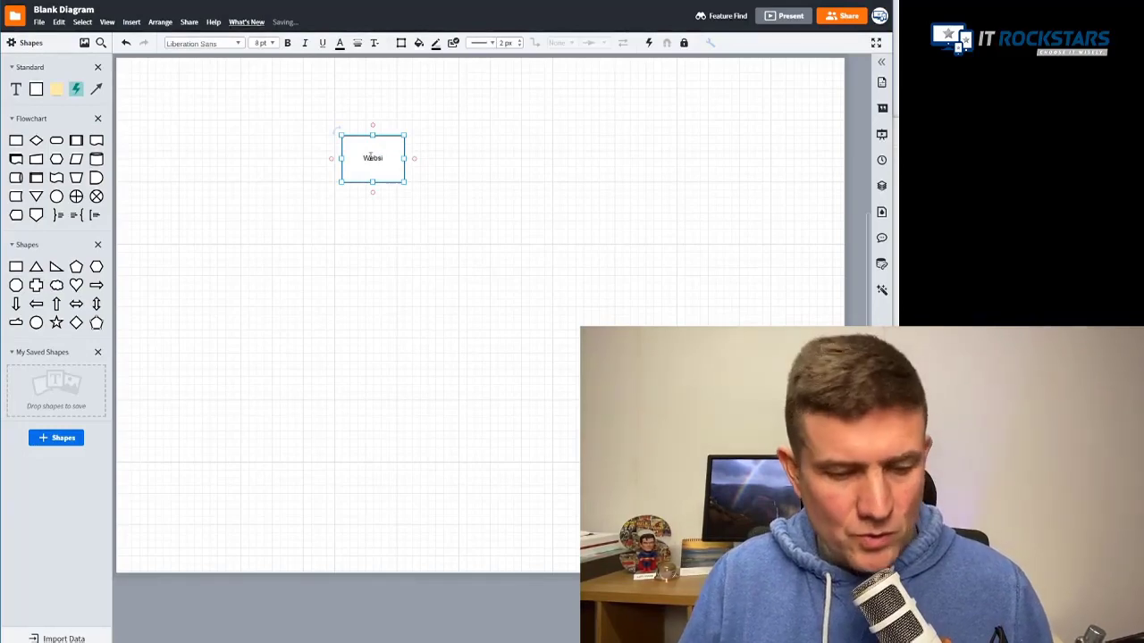
# Finish the Website box's label and add a process box below it labelled "IT Support".
pyautogui.click(528, 289)
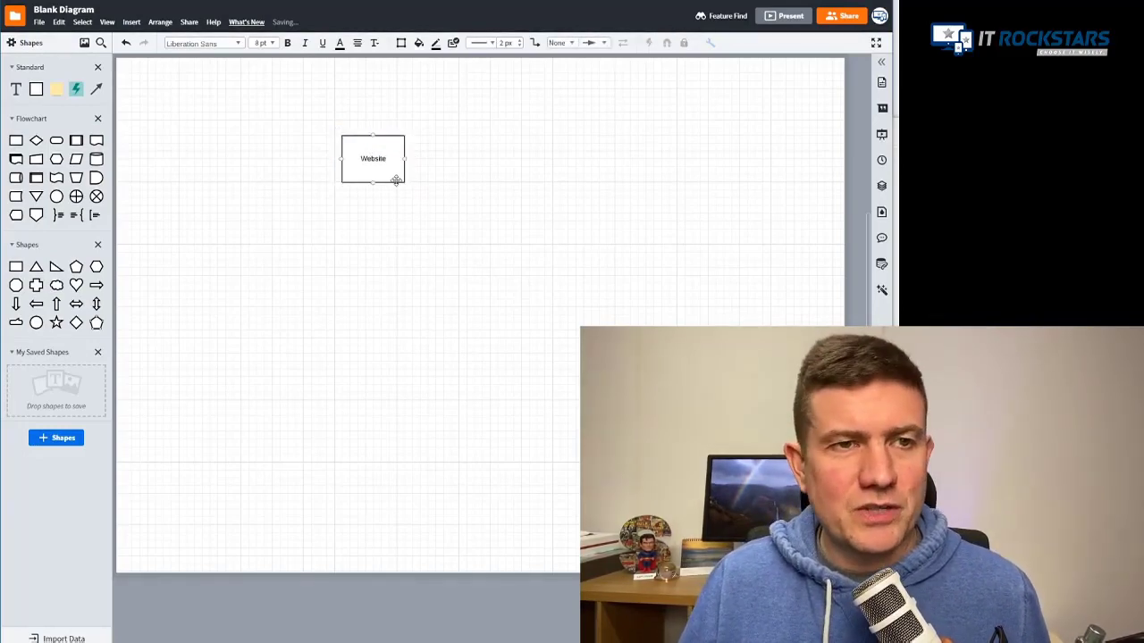
pyautogui.moveTo(15, 140); pyautogui.dragTo(417, 238)
pyautogui.write('H')
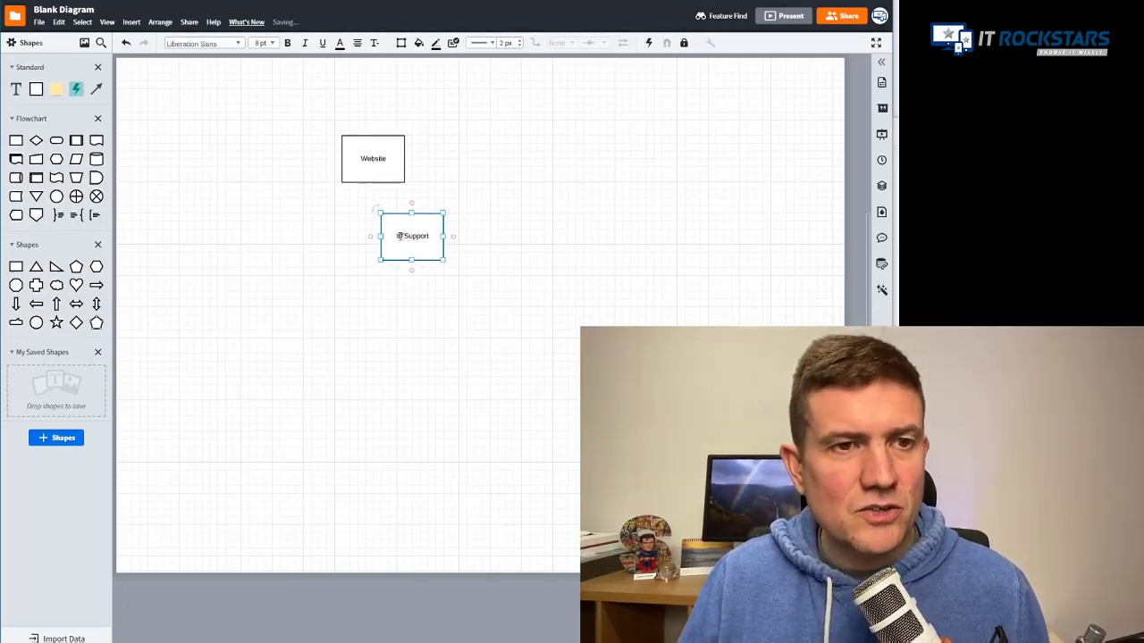
pyautogui.press('BackSpace')
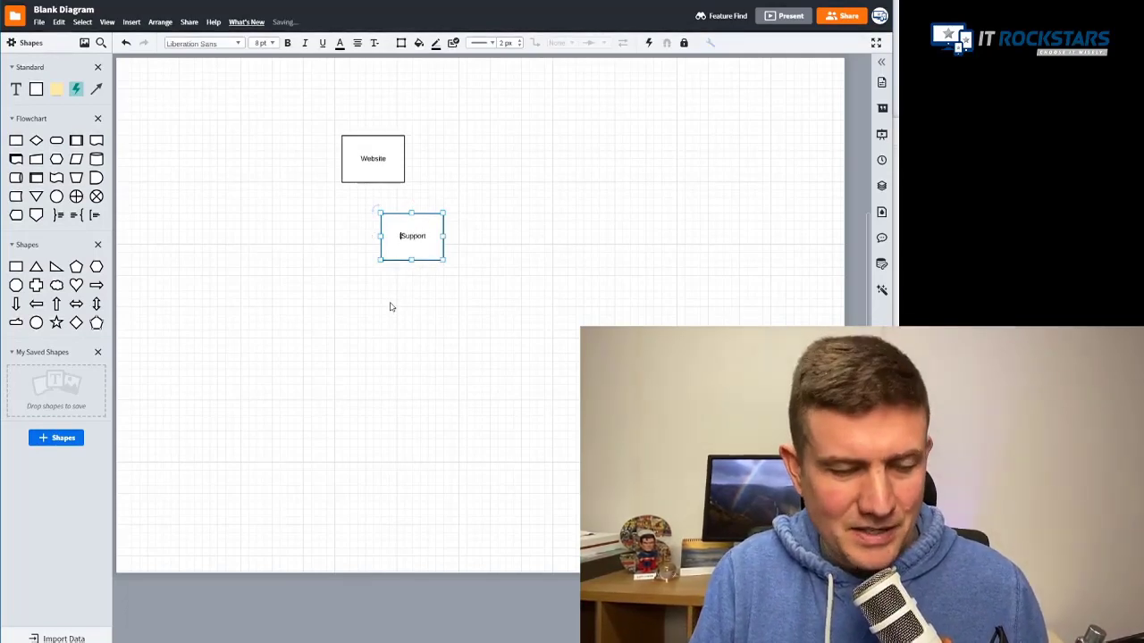
pyautogui.write('T')
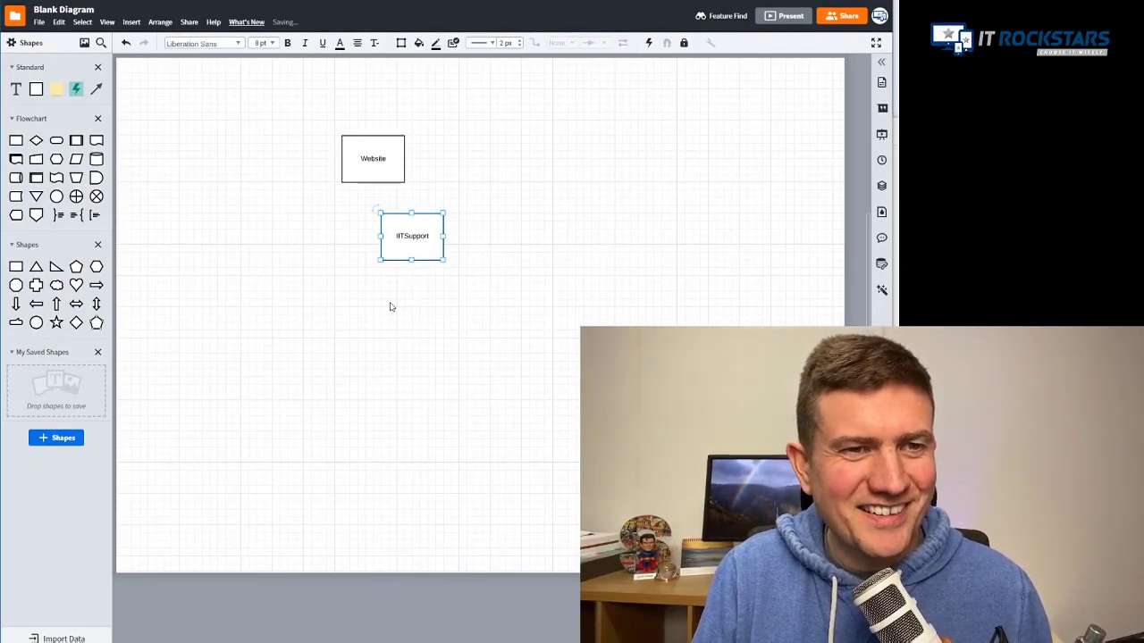
pyautogui.click(347, 289)
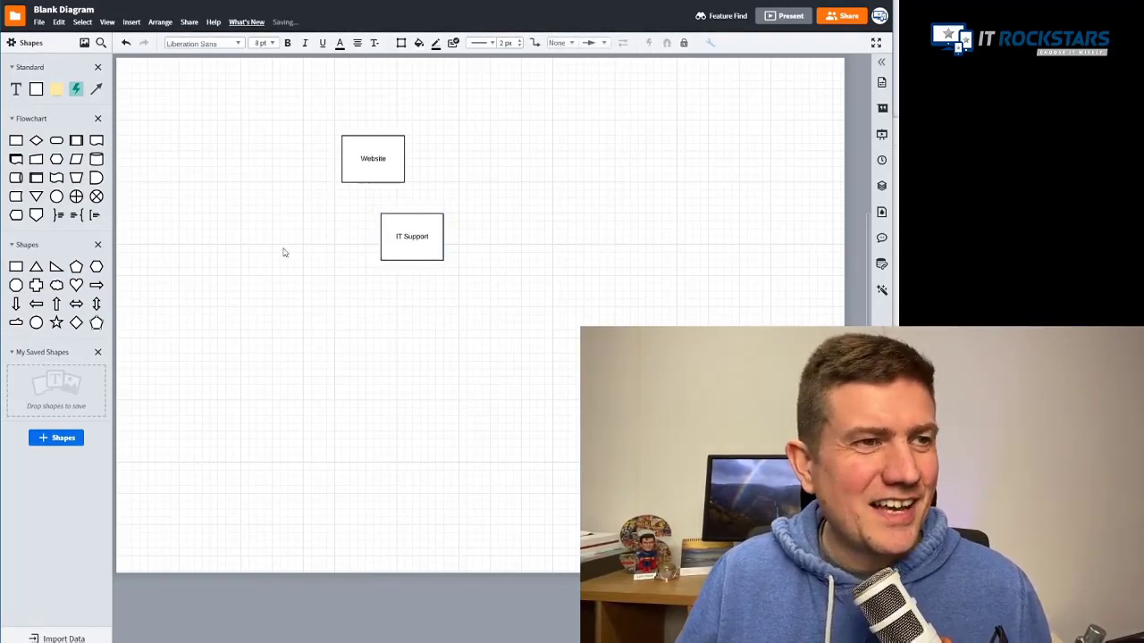
# Add a "Backup Solution" process box beside IT Support, and connect Website to both boxes with arrows.
pyautogui.moveTo(16, 141); pyautogui.dragTo(497, 236)
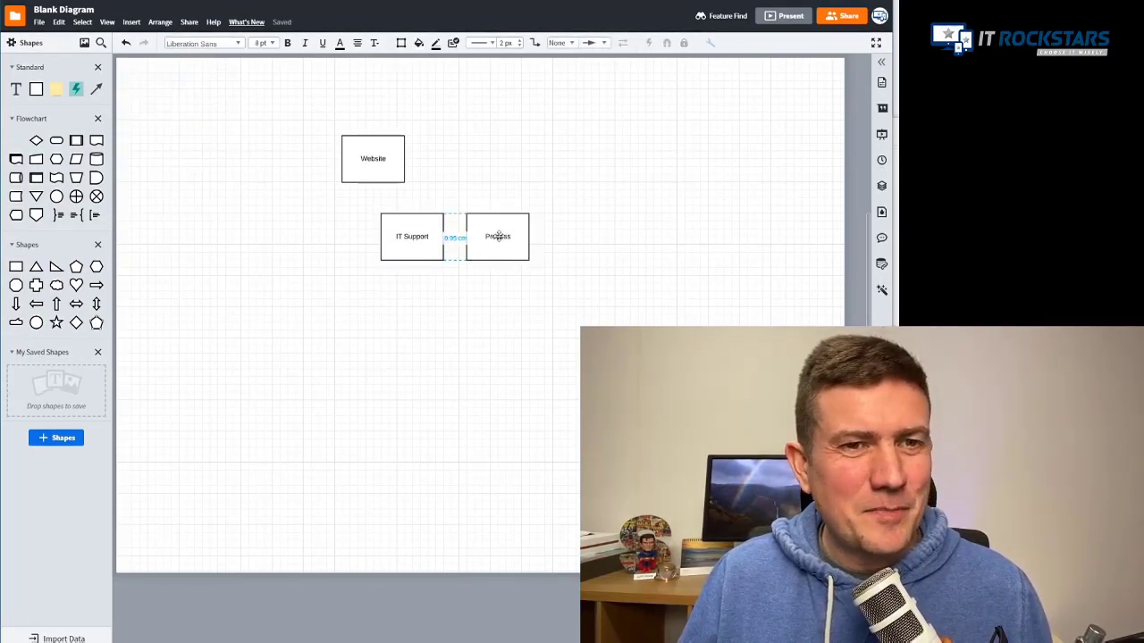
pyautogui.write('Bi')
pyautogui.write('ckup Solution')
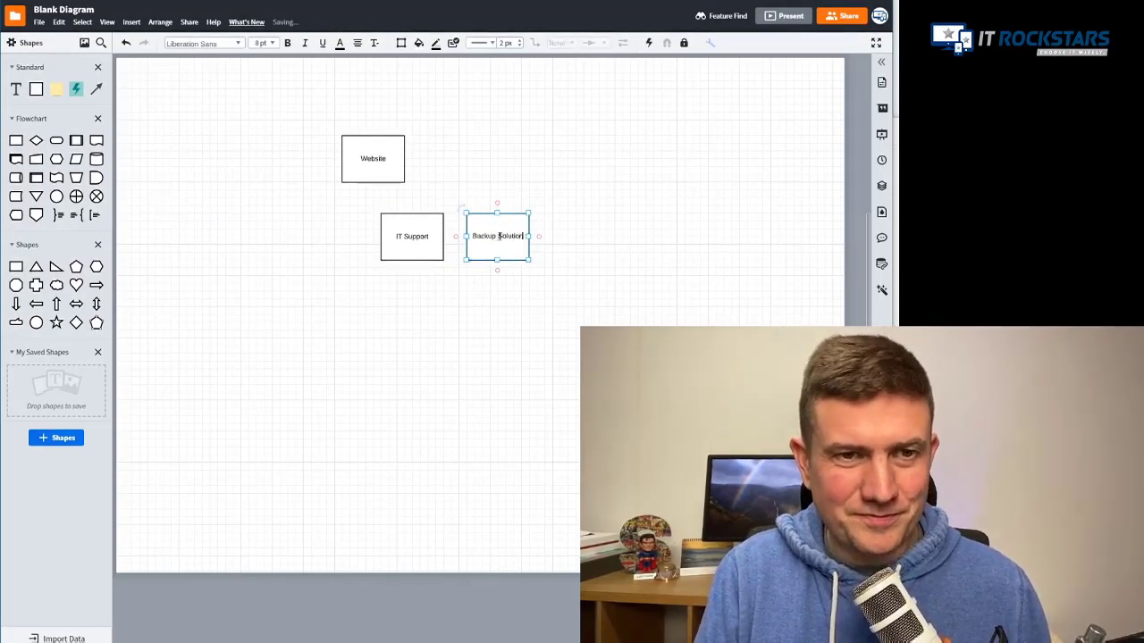
pyautogui.click(454, 382)
pyautogui.moveTo(96, 89); pyautogui.dragTo(411, 212)
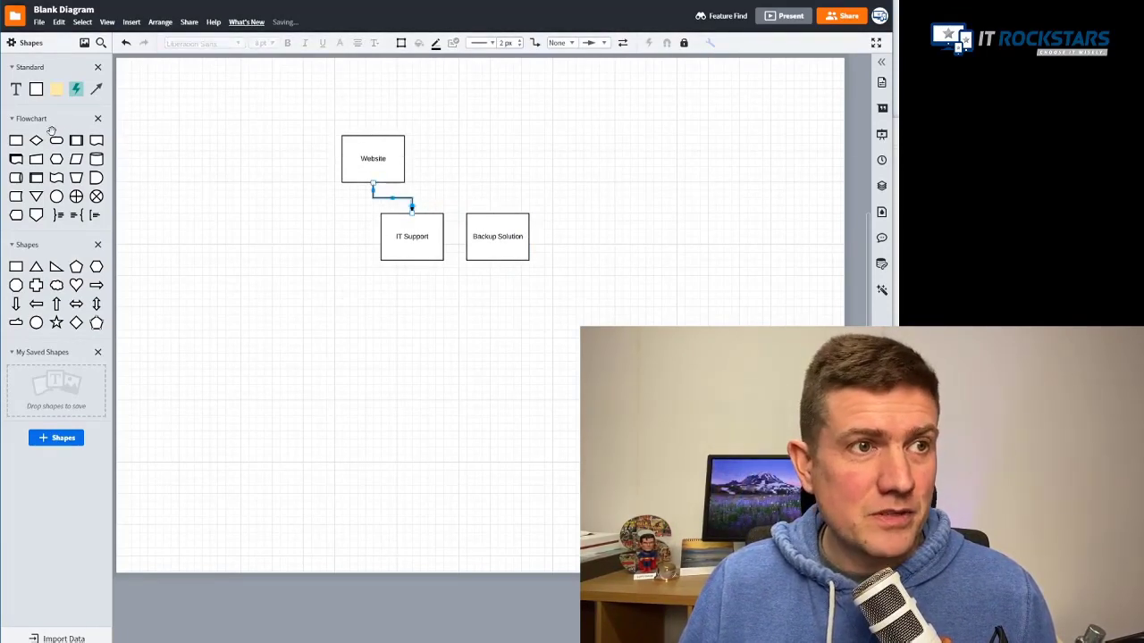
pyautogui.moveTo(96, 92); pyautogui.dragTo(498, 212)
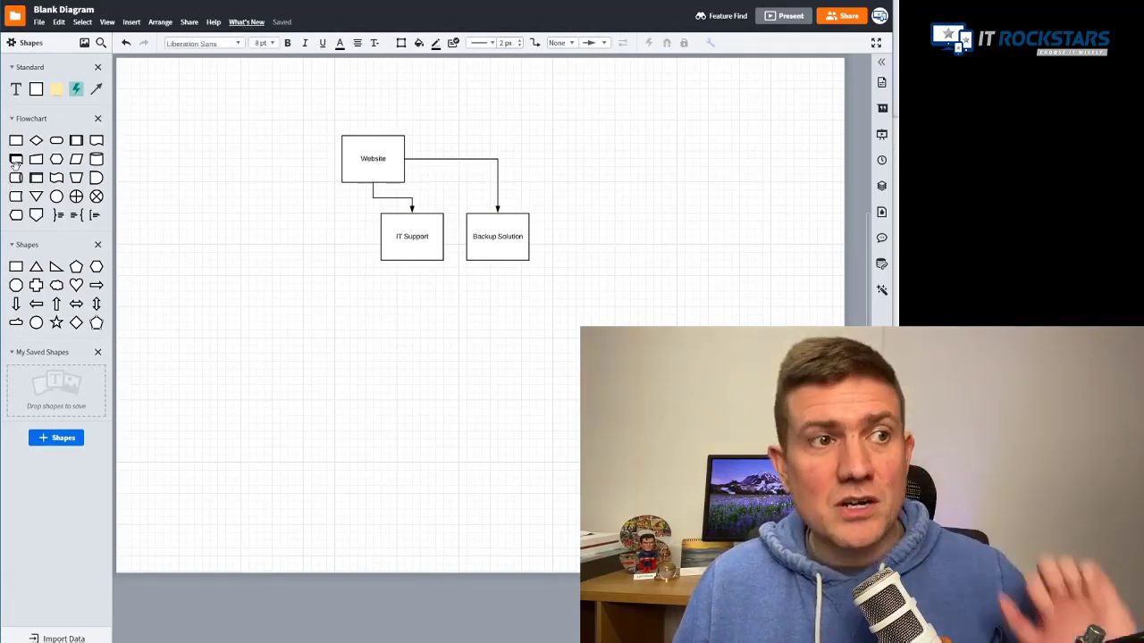
# Add a process box labelled "Facebook Pixel" centred below IT Support and Backup Solution.
pyautogui.moveTo(17, 145)
pyautogui.moveTo(16, 146); pyautogui.dragTo(457, 318)
pyautogui.doubleClick(456, 318)
pyautogui.write('Facebook')
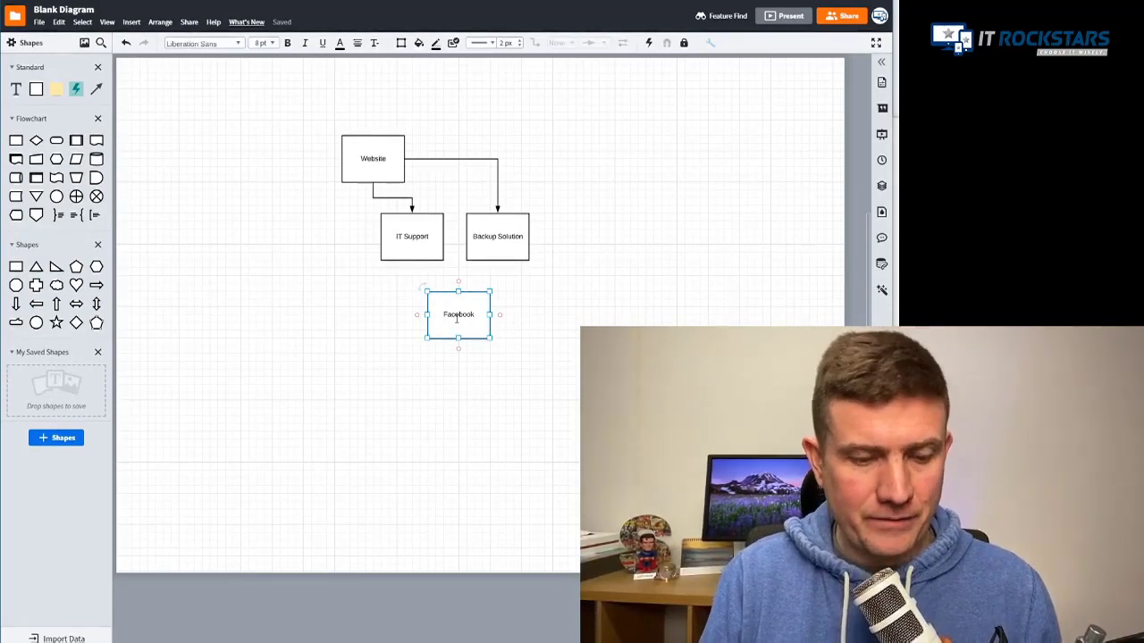
pyautogui.write('Pixel')
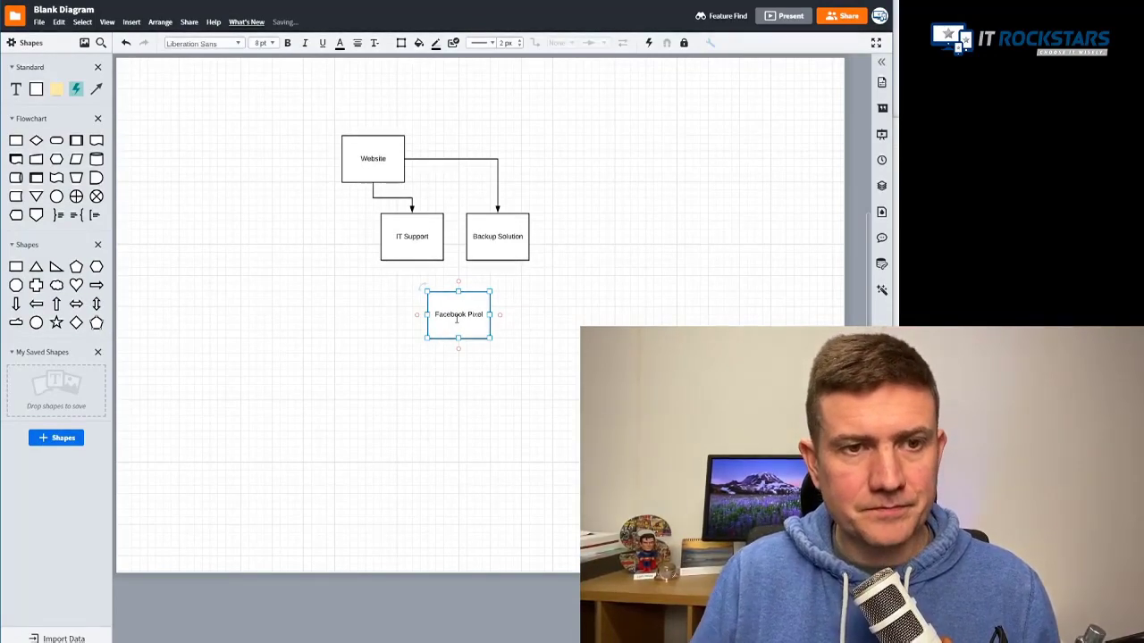
pyautogui.click(350, 312)
# Connect the Backup Solution and IT Support boxes to the top of the Facebook Pixel box with arrows.
pyautogui.moveTo(97, 89); pyautogui.dragTo(530, 285)
pyautogui.moveTo(514, 284); pyautogui.dragTo(497, 260)
pyautogui.moveTo(554, 282); pyautogui.dragTo(460, 289)
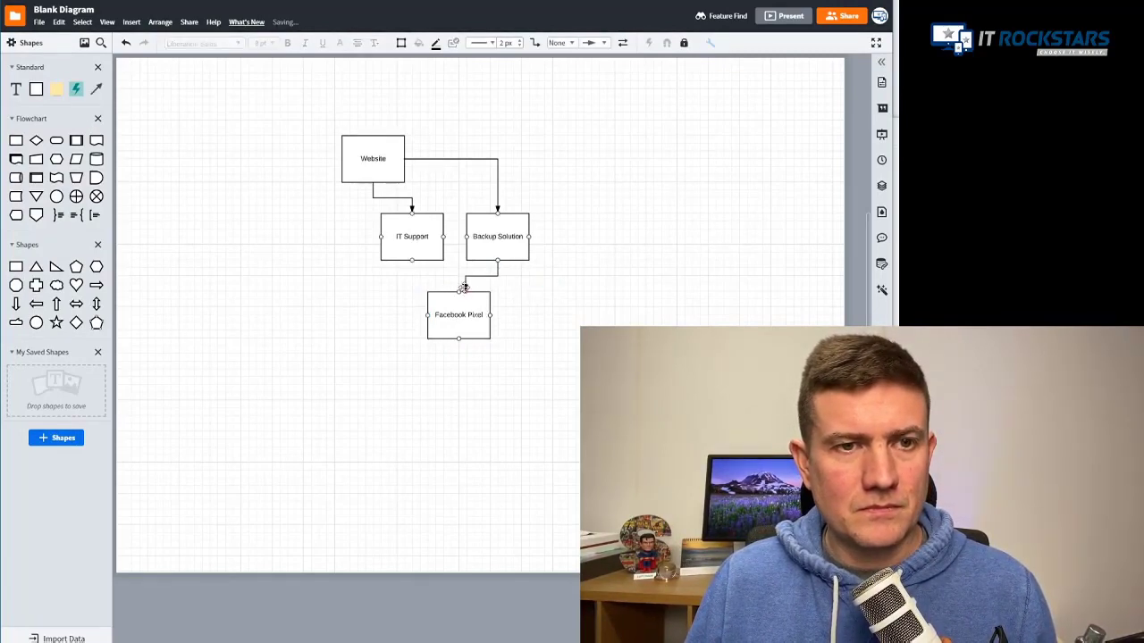
pyautogui.click(337, 392)
pyautogui.moveTo(94, 93); pyautogui.dragTo(414, 260)
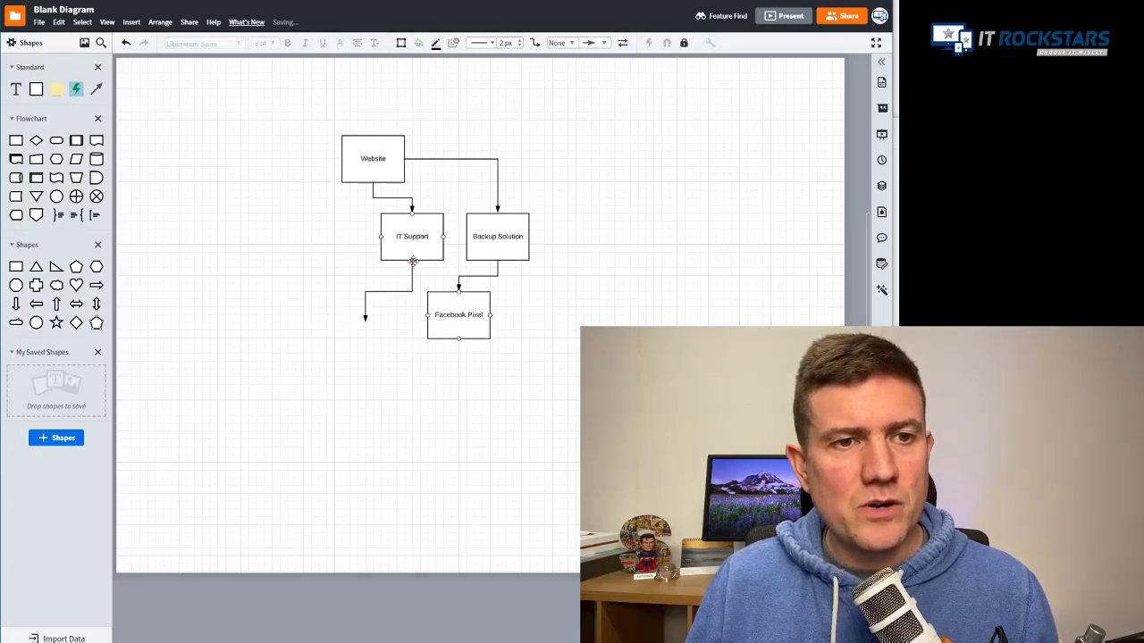
pyautogui.moveTo(365, 318); pyautogui.dragTo(458, 292)
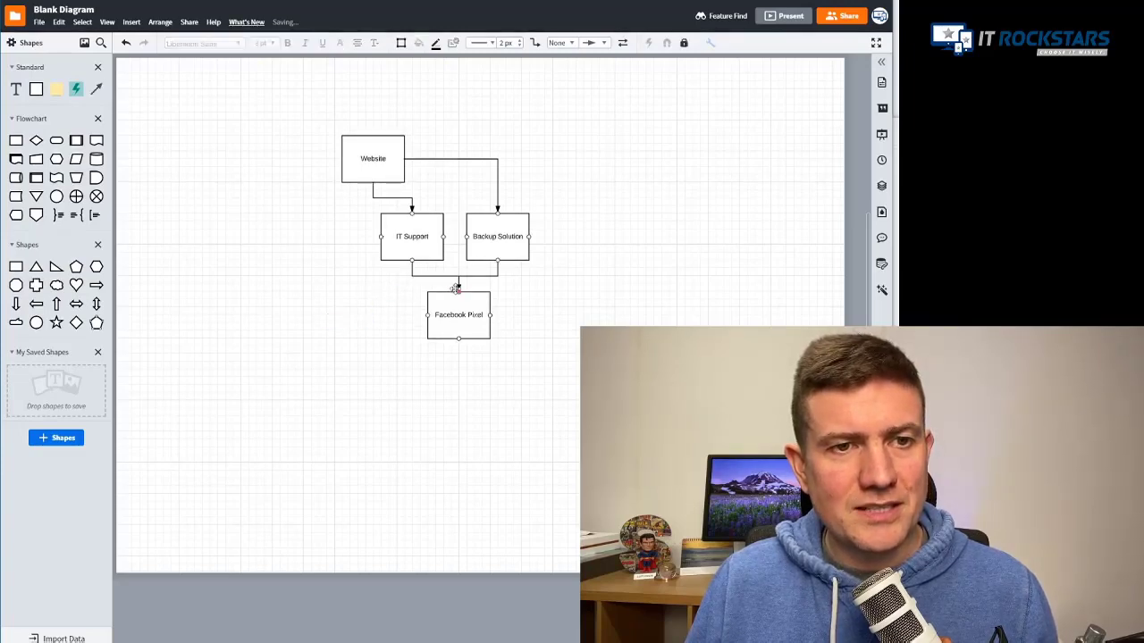
pyautogui.click(640, 320)
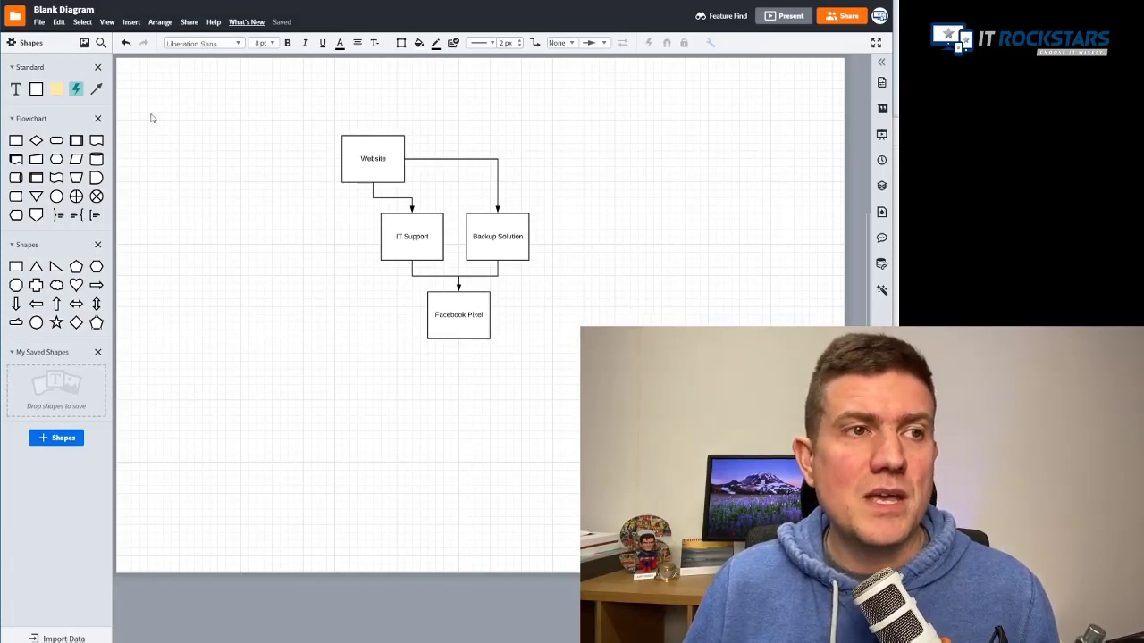
# Draw an arrow from the bottom of Facebook Pixel to a new process box labelled "Facebook Ad".
pyautogui.moveTo(97, 88); pyautogui.dragTo(460, 343)
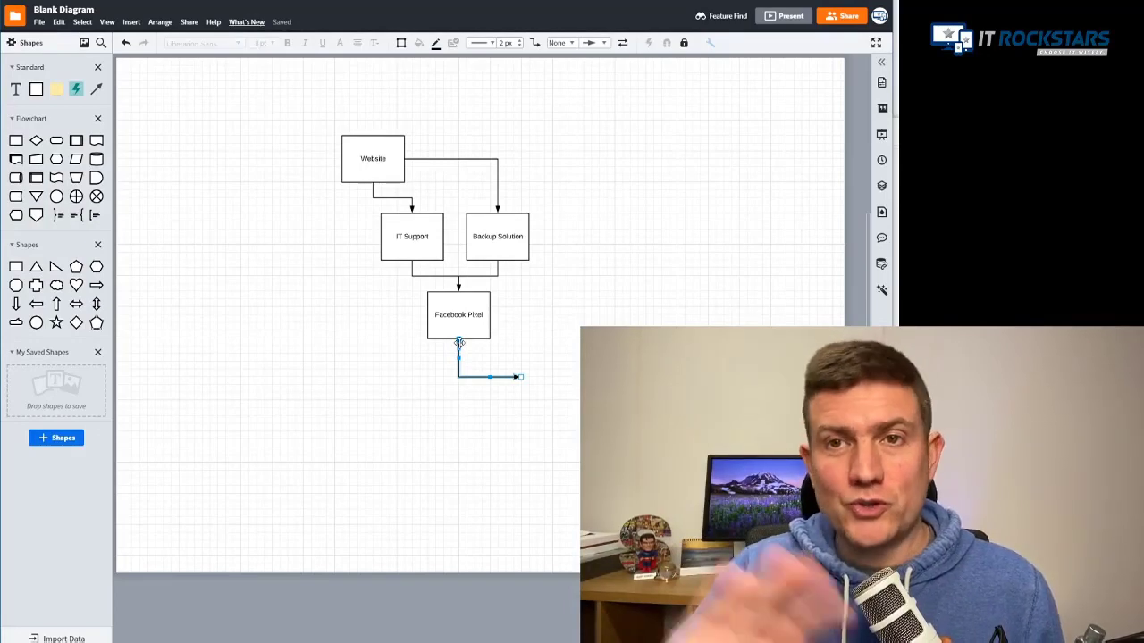
pyautogui.moveTo(16, 141); pyautogui.dragTo(551, 377)
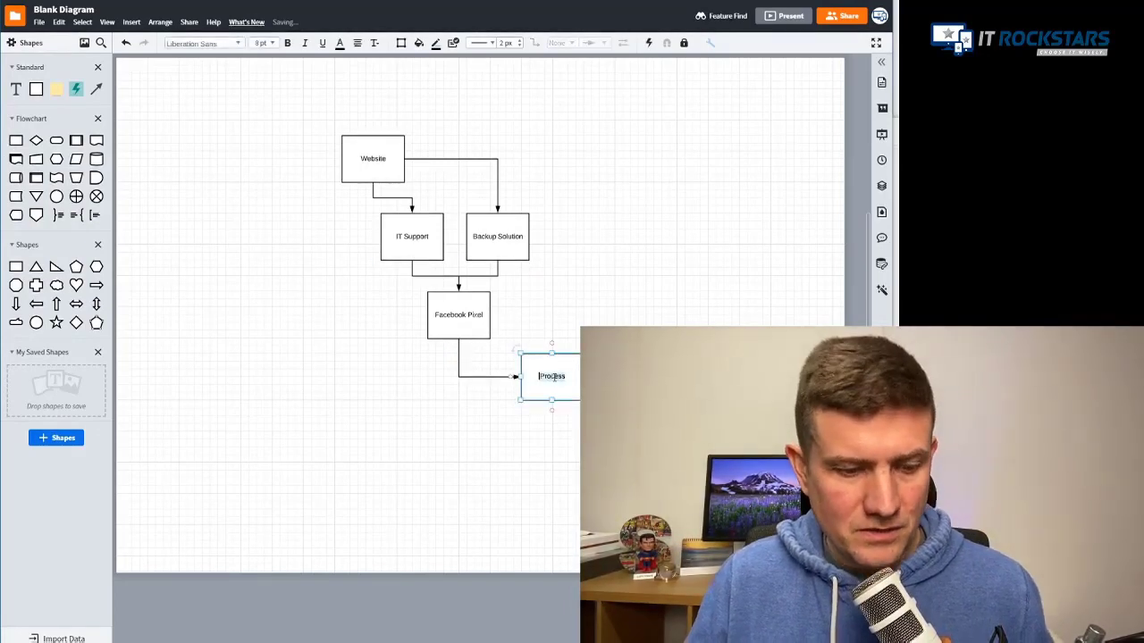
pyautogui.write('Facebook Ad')
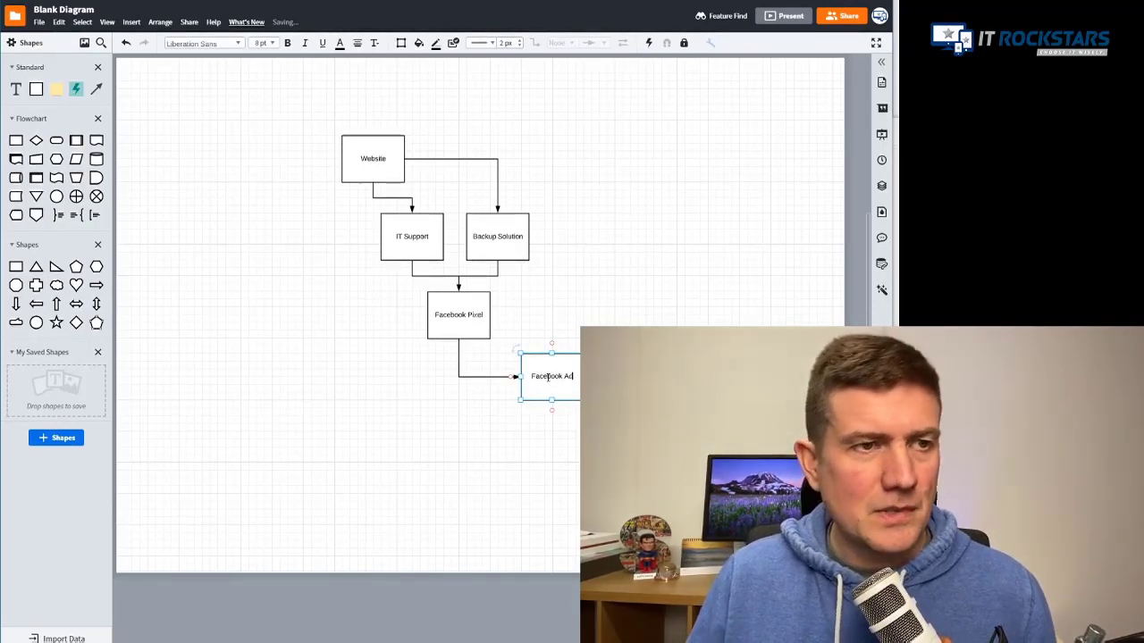
pyautogui.click(363, 429)
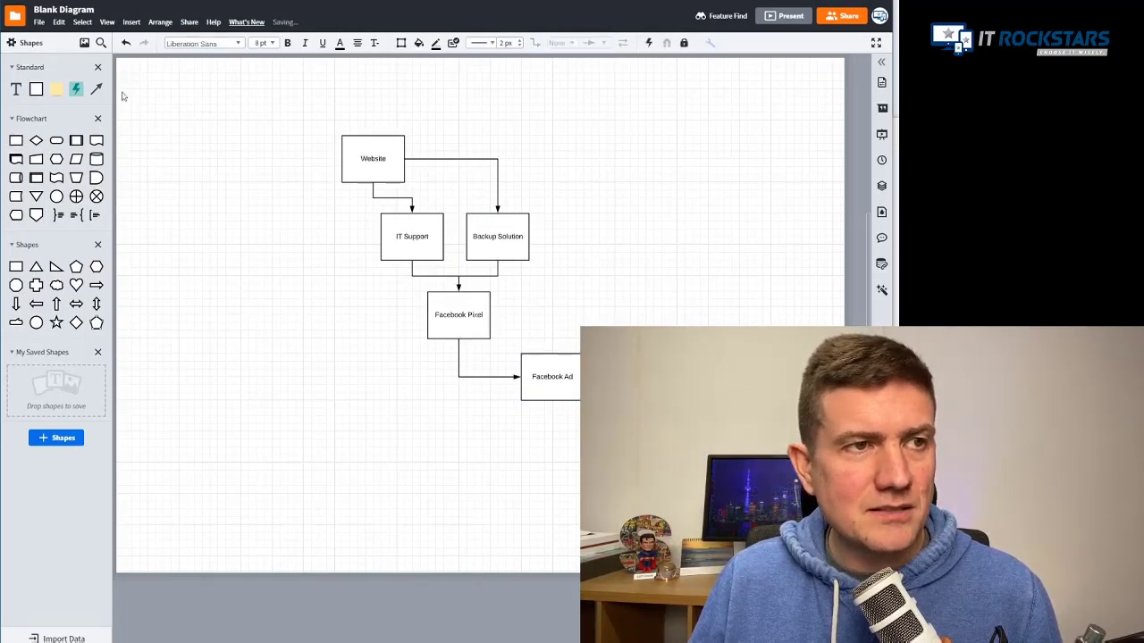
pyautogui.moveTo(584, 377); pyautogui.dragTo(626, 385)
pyautogui.click(653, 386)
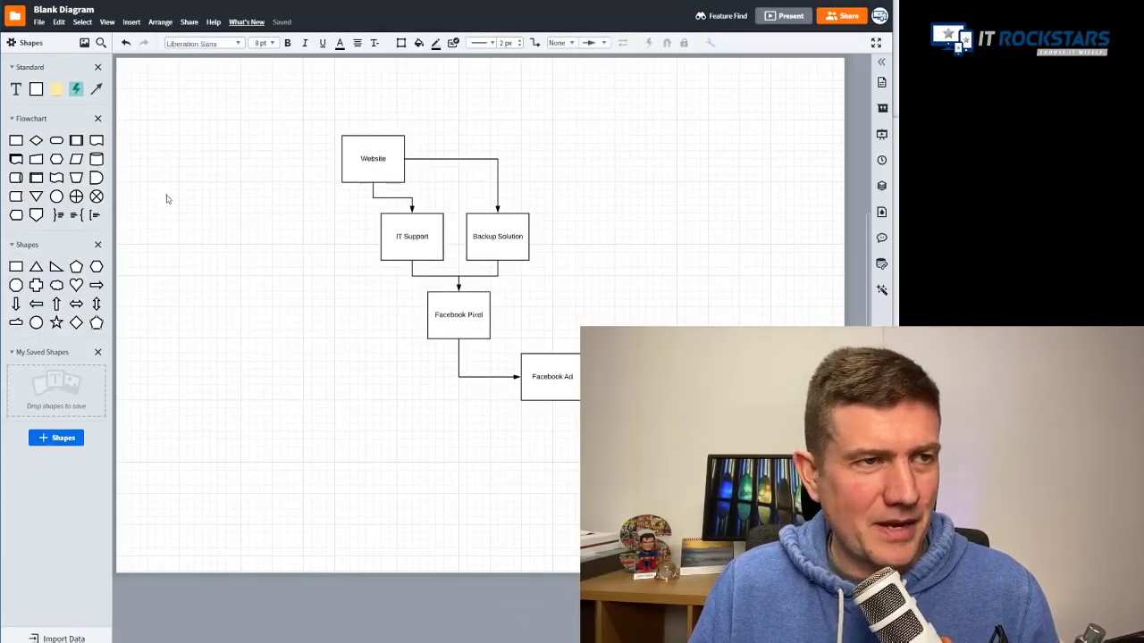
# Add a process box below Facebook Ad, attach an incoming arrow to its top, and label it "Follow Up with call".
pyautogui.moveTo(15, 145); pyautogui.dragTo(550, 470)
pyautogui.moveTo(96, 89); pyautogui.dragTo(702, 290)
pyautogui.moveTo(693, 375); pyautogui.dragTo(681, 416)
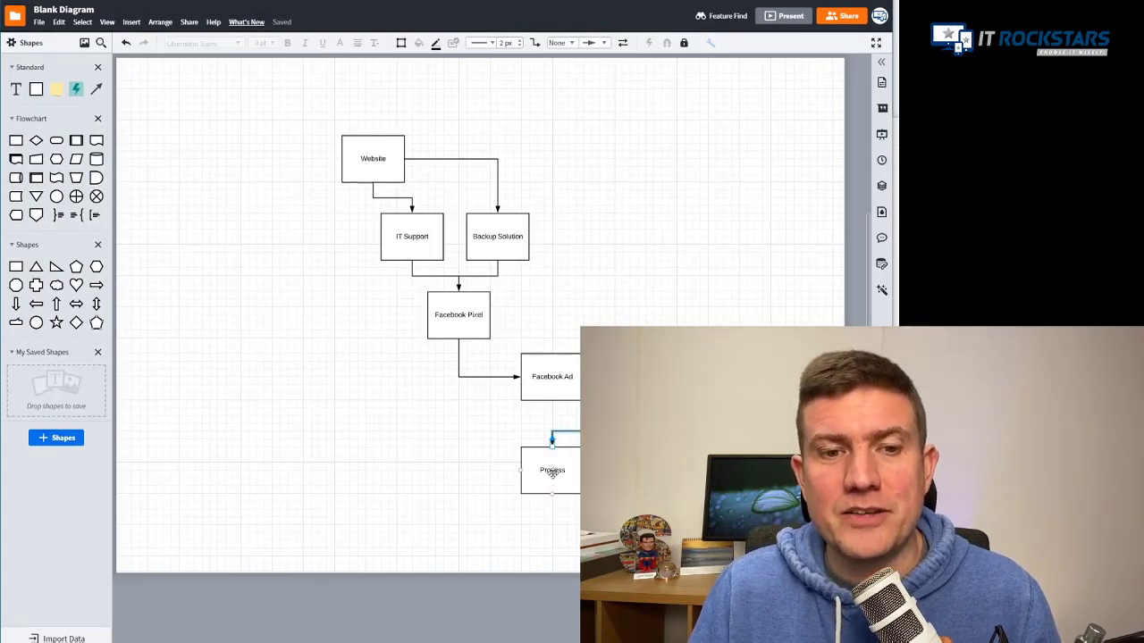
pyautogui.doubleClick(553, 474)
pyautogui.write('Fall')
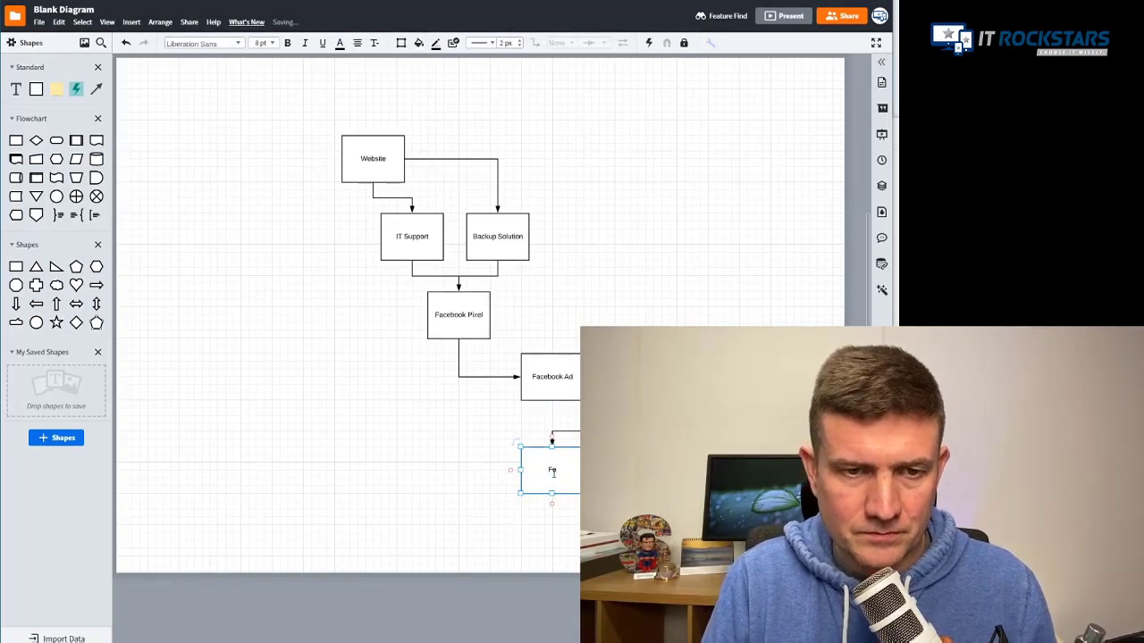
pyautogui.write('ow Up with call')
pyautogui.click(464, 459)
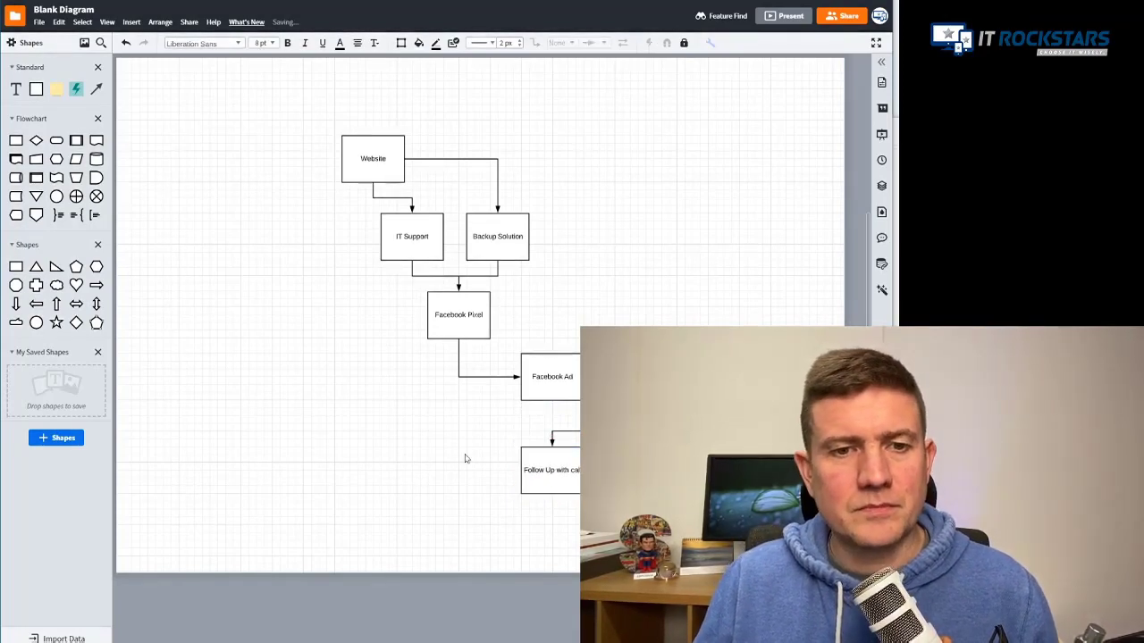
# Place another process box beside Facebook Ad and attach an arrow to the side of the Follow Up with call box.
pyautogui.moveTo(16, 140); pyautogui.dragTo(626, 375)
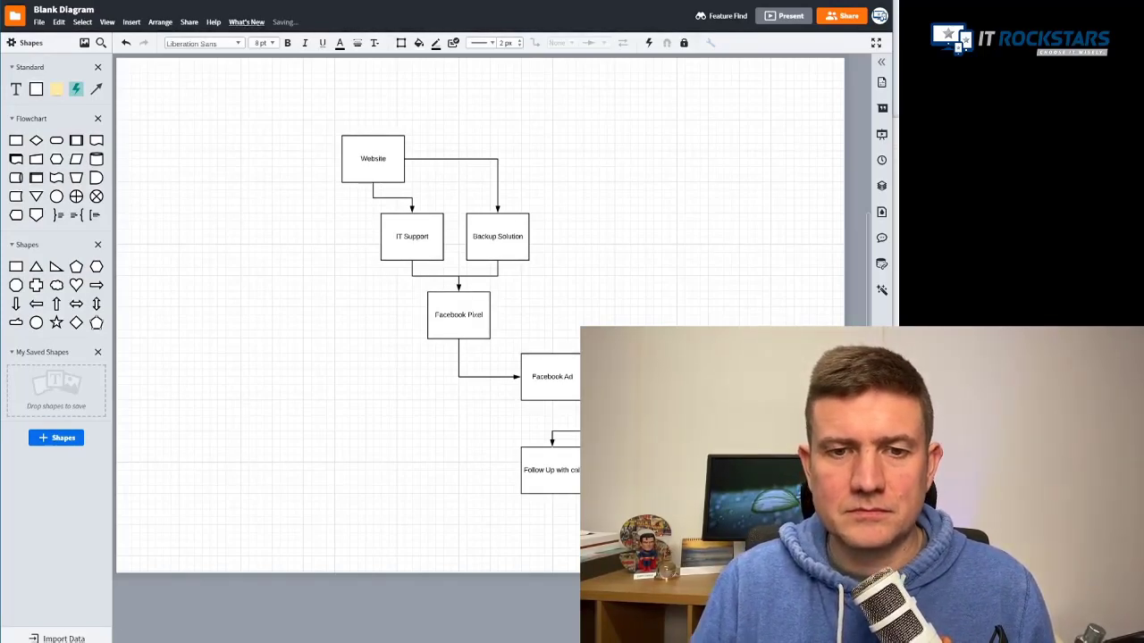
pyautogui.moveTo(97, 90); pyautogui.dragTo(585, 470)
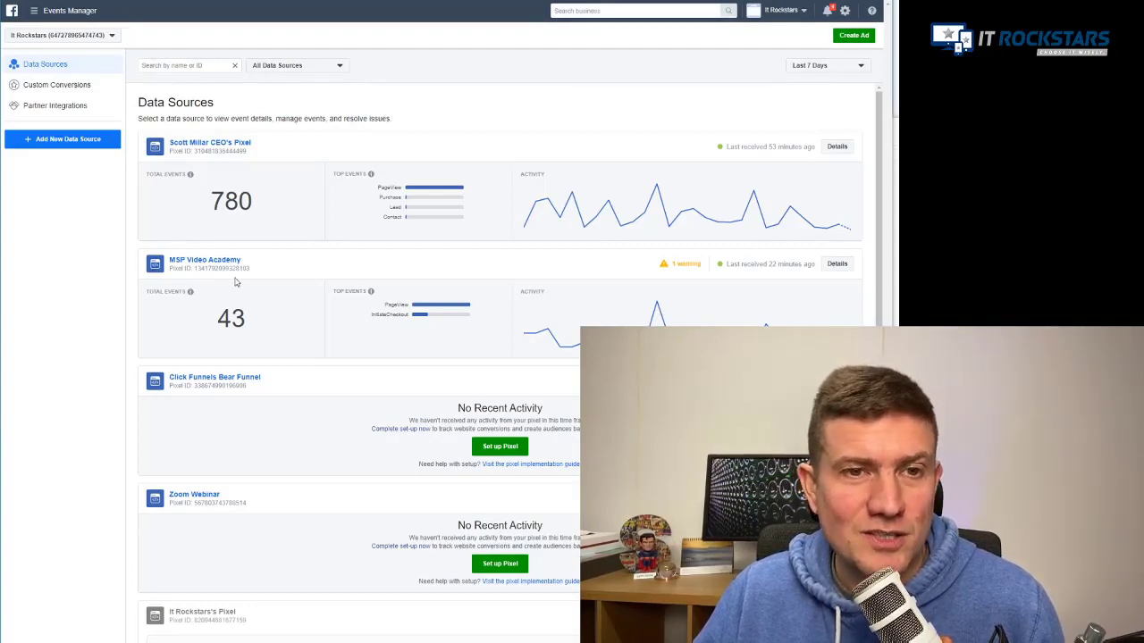
# In Facebook Events Manager, add a new Facebook Pixel data source named "Test Pixel".
pyautogui.click(75, 145)
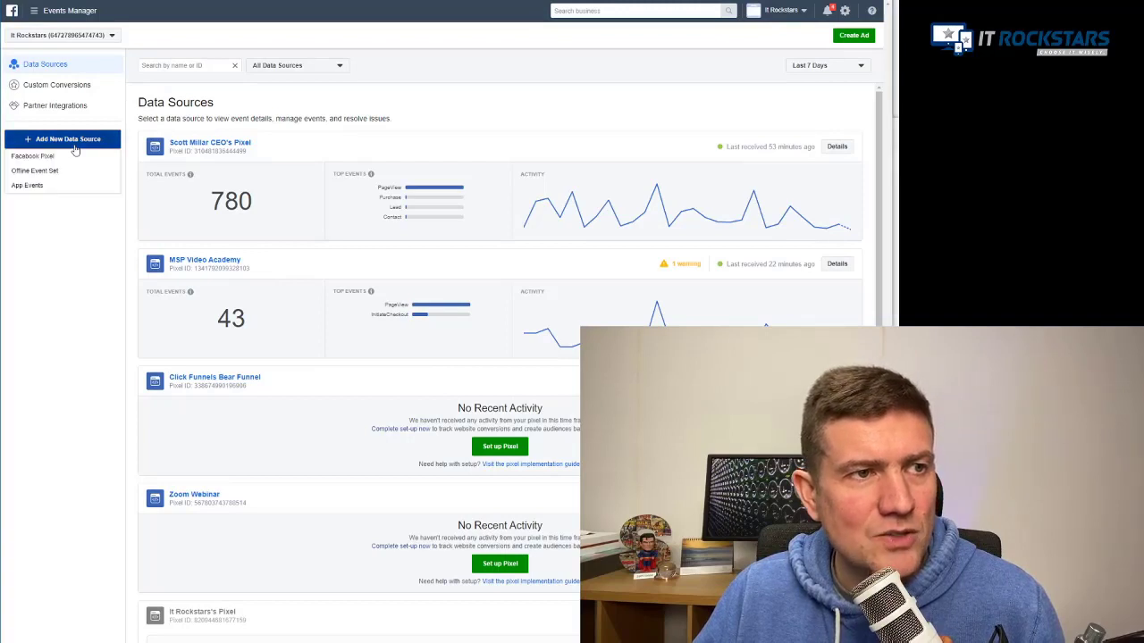
pyautogui.click(44, 158)
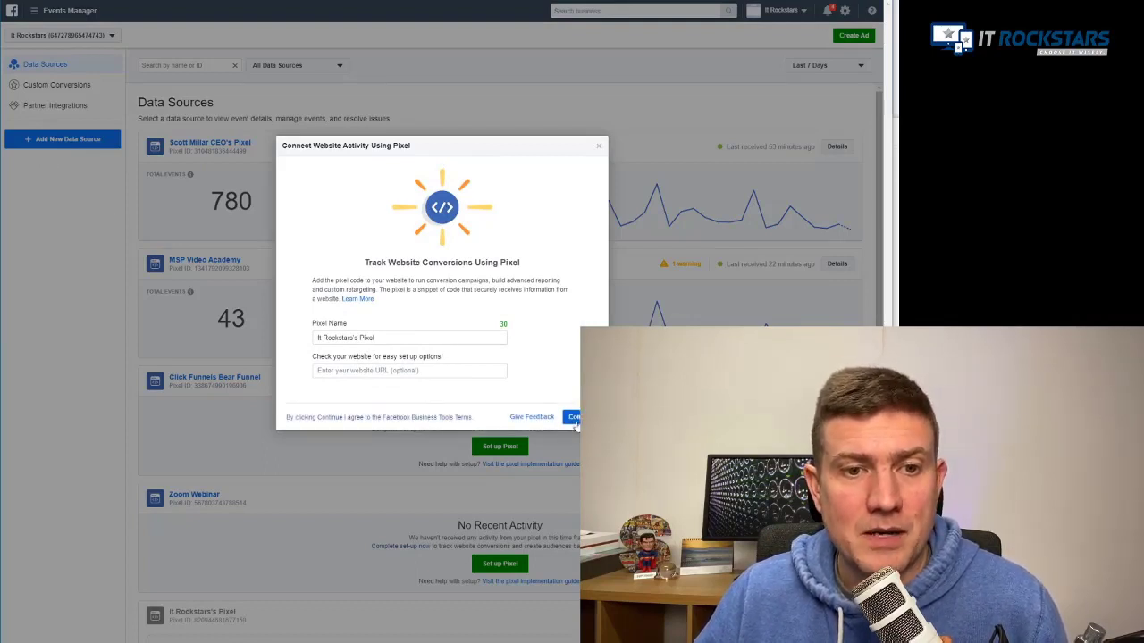
pyautogui.click(376, 338)
pyautogui.hotkey('ctrl', 'a')
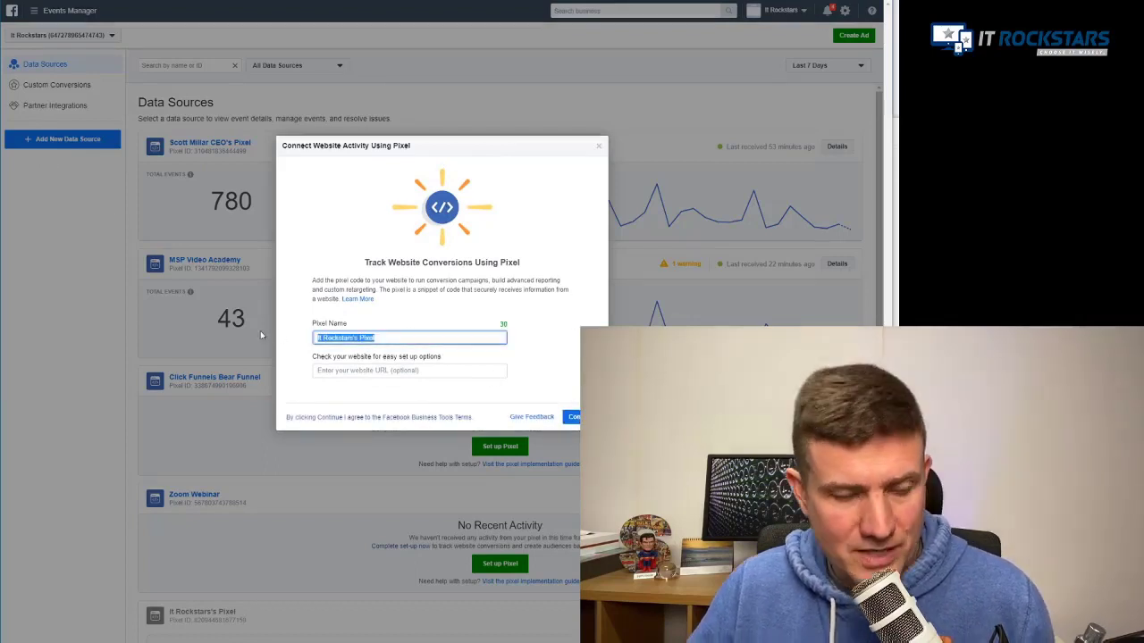
pyautogui.write('Test Pixel')
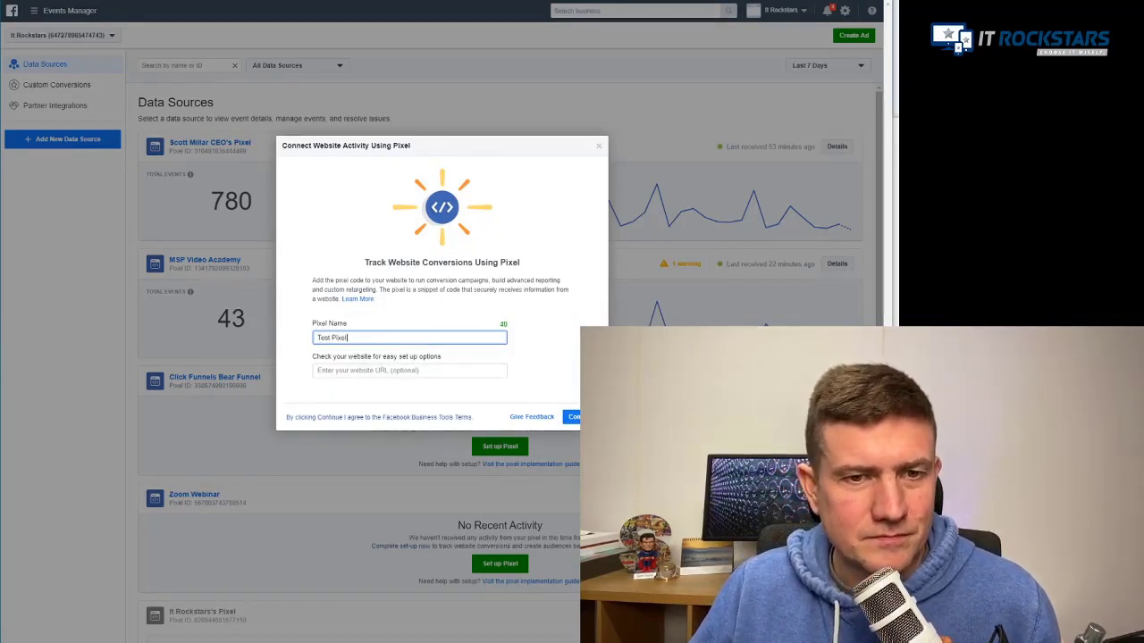
pyautogui.press('Return')
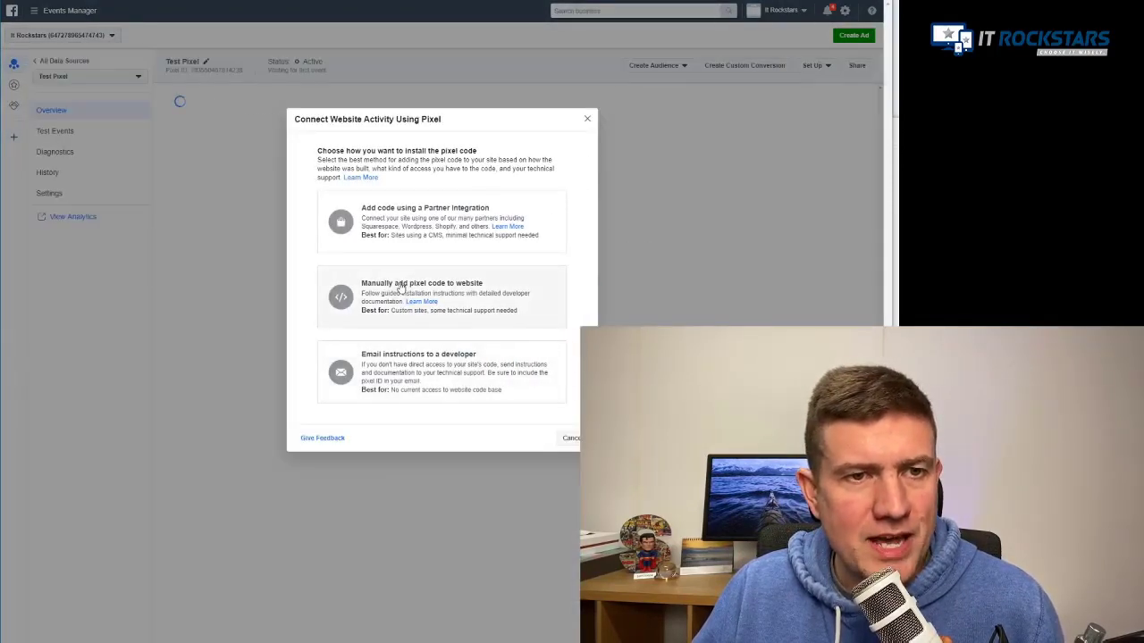
# Choose to add the pixel code to the website manually and select the base code for copying.
pyautogui.click(403, 288)
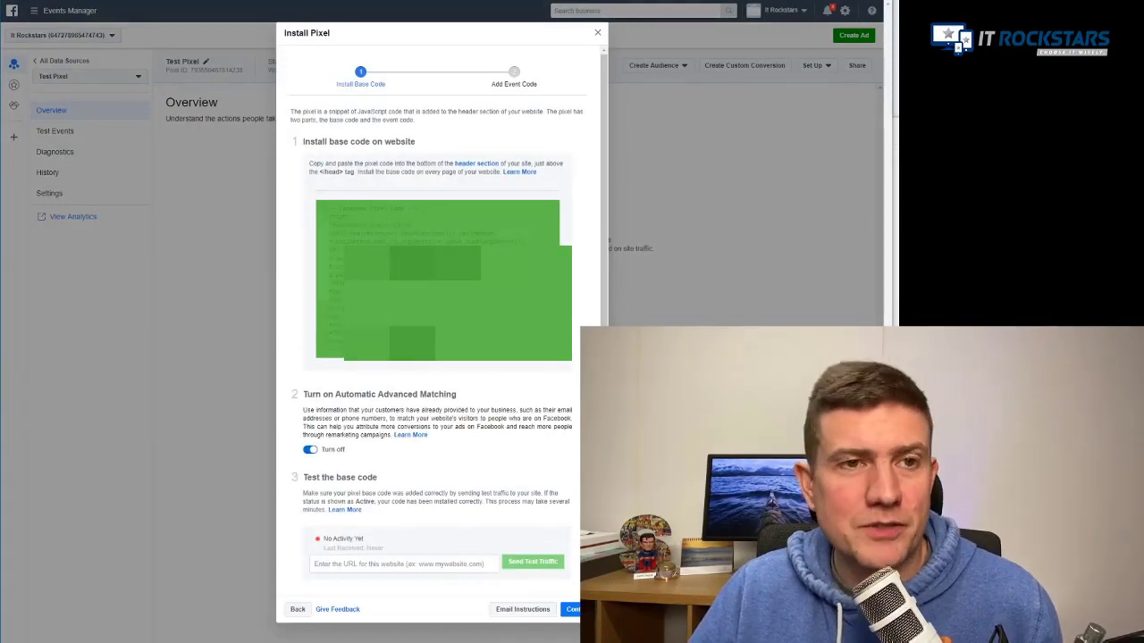
pyautogui.click(394, 239)
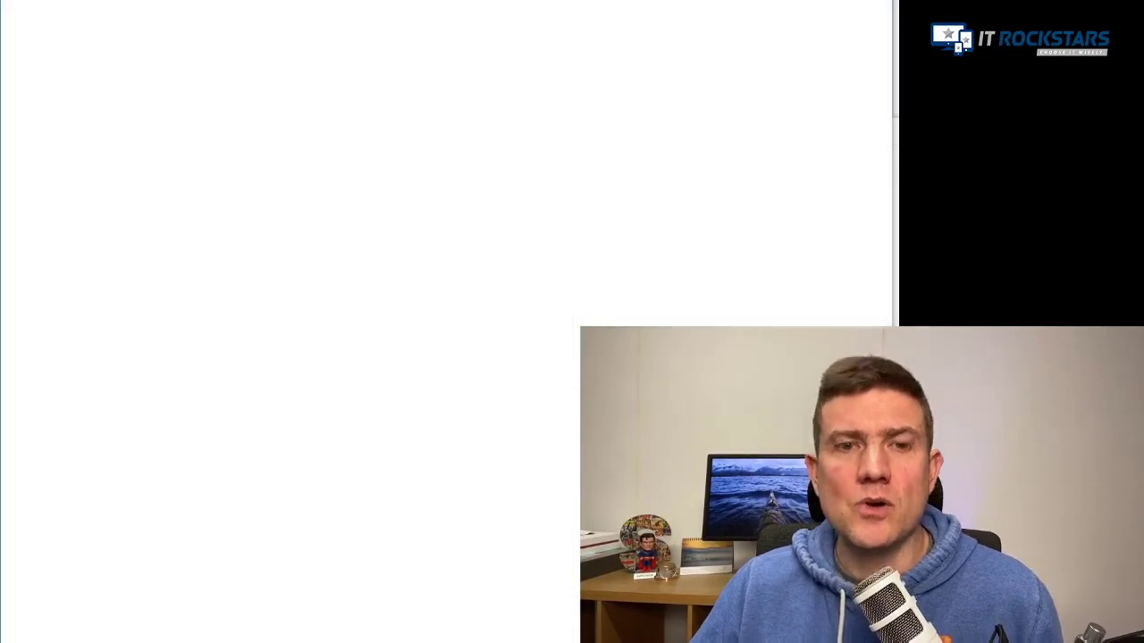
# Search Google for "wordpress facebook pixel plugin" and open the Official Facebook Pixel plugin on WordPress.org.
pyautogui.write('wordpre')
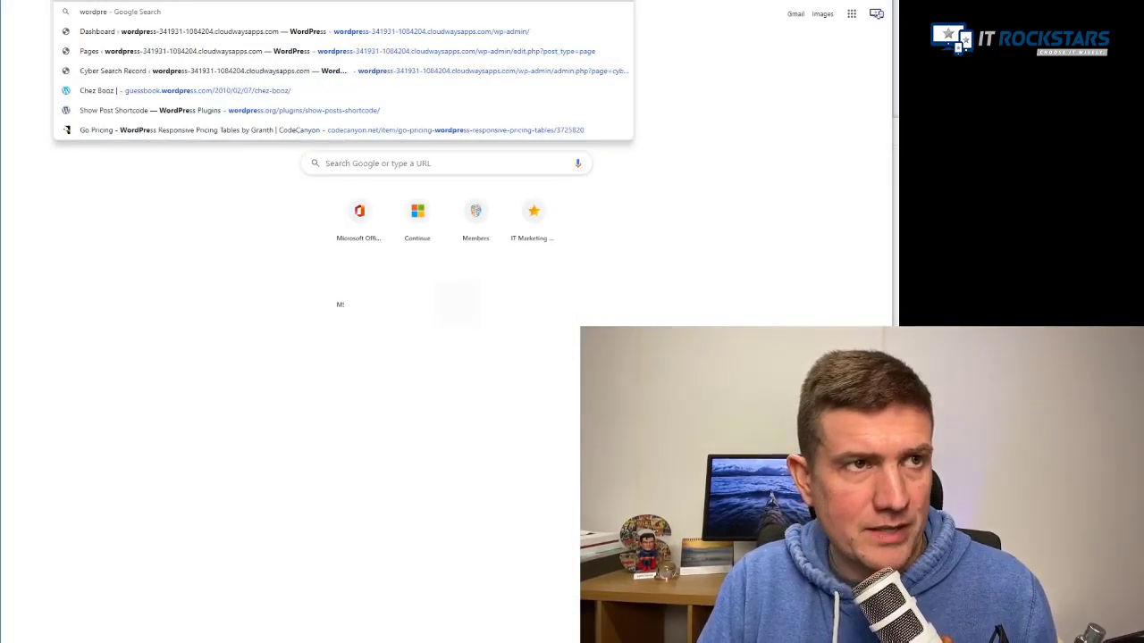
pyautogui.write('ss fa')
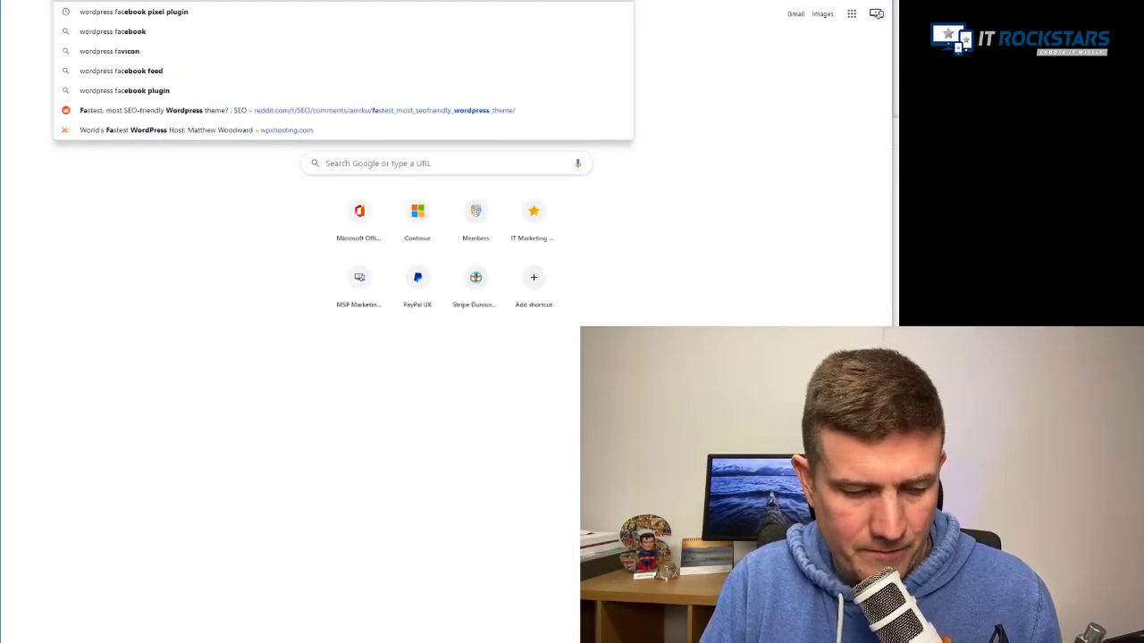
pyautogui.write('cebook pixel p')
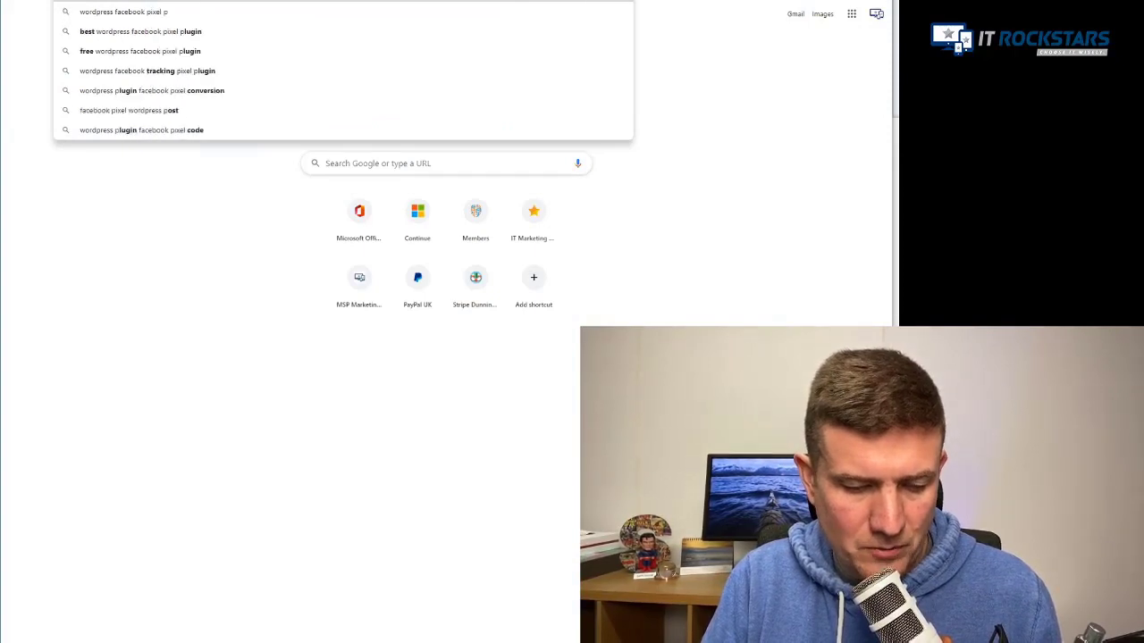
pyautogui.write('luugin')
pyautogui.press('Return')
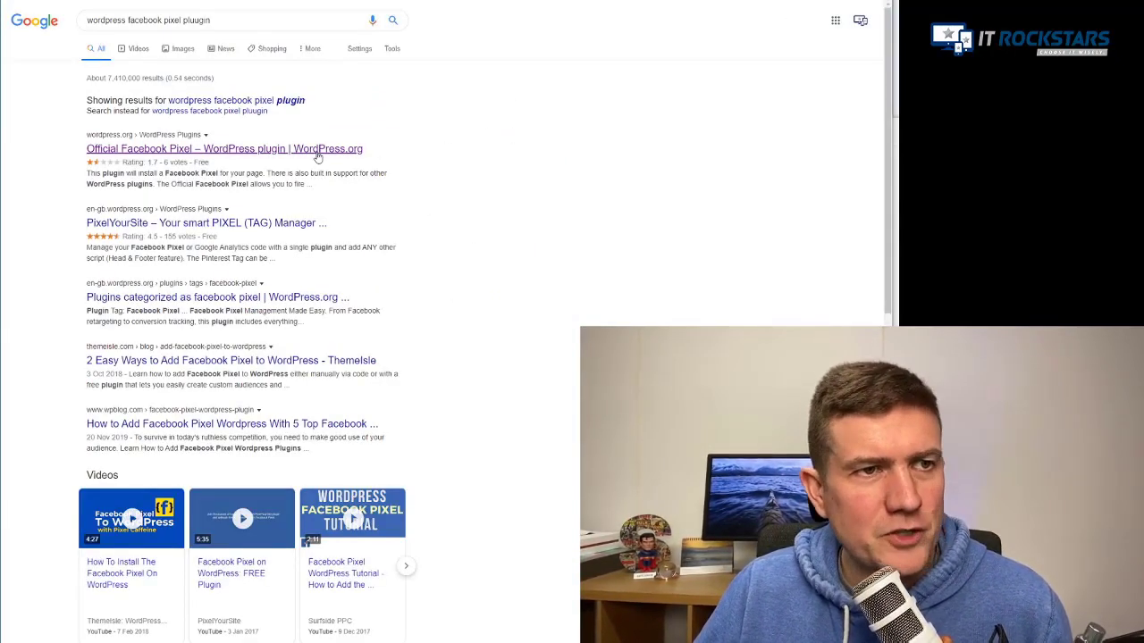
pyautogui.click(317, 152)
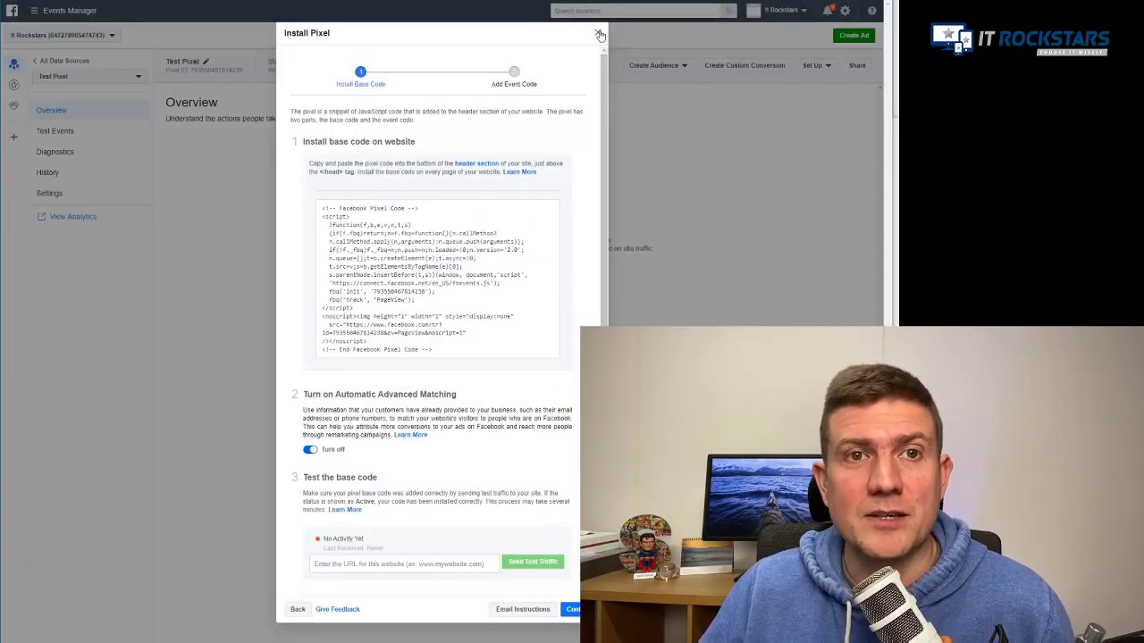
# Close the pixel installation instructions, returning to the data sources overview, and switch to Ads Manager.
pyautogui.click(599, 34)
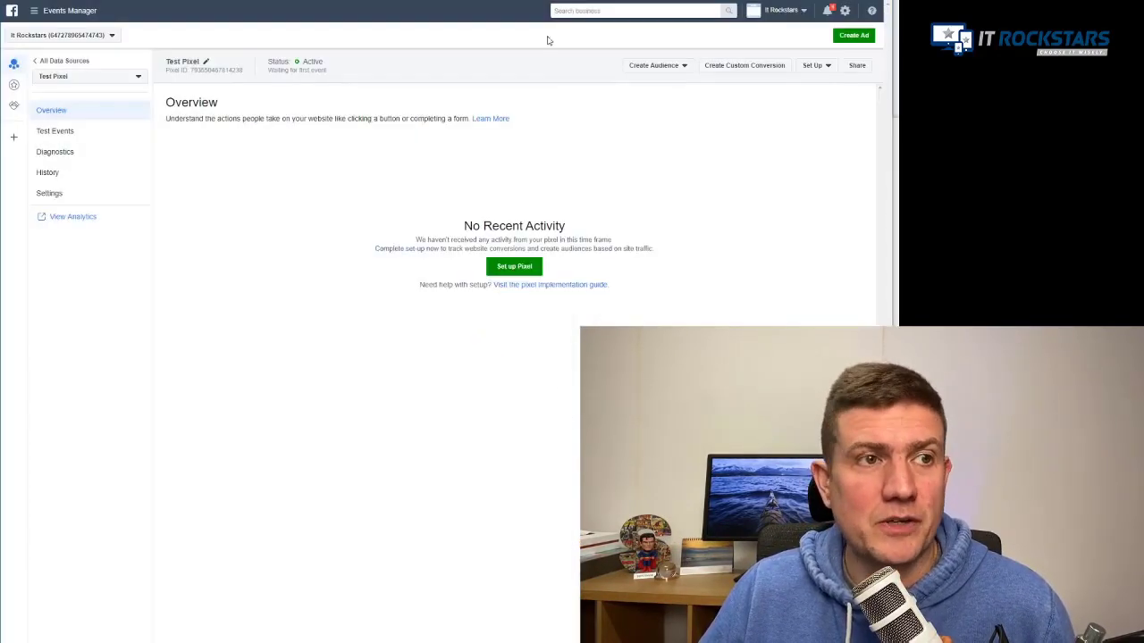
pyautogui.click(16, 72)
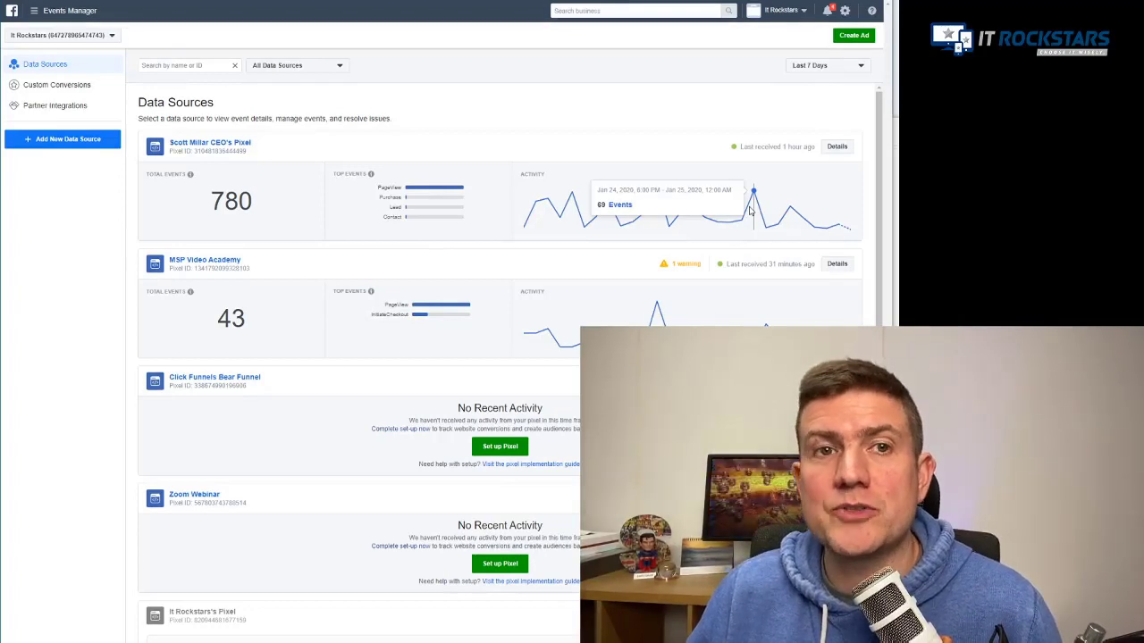
pyautogui.click(34, 11)
pyautogui.click(85, 210)
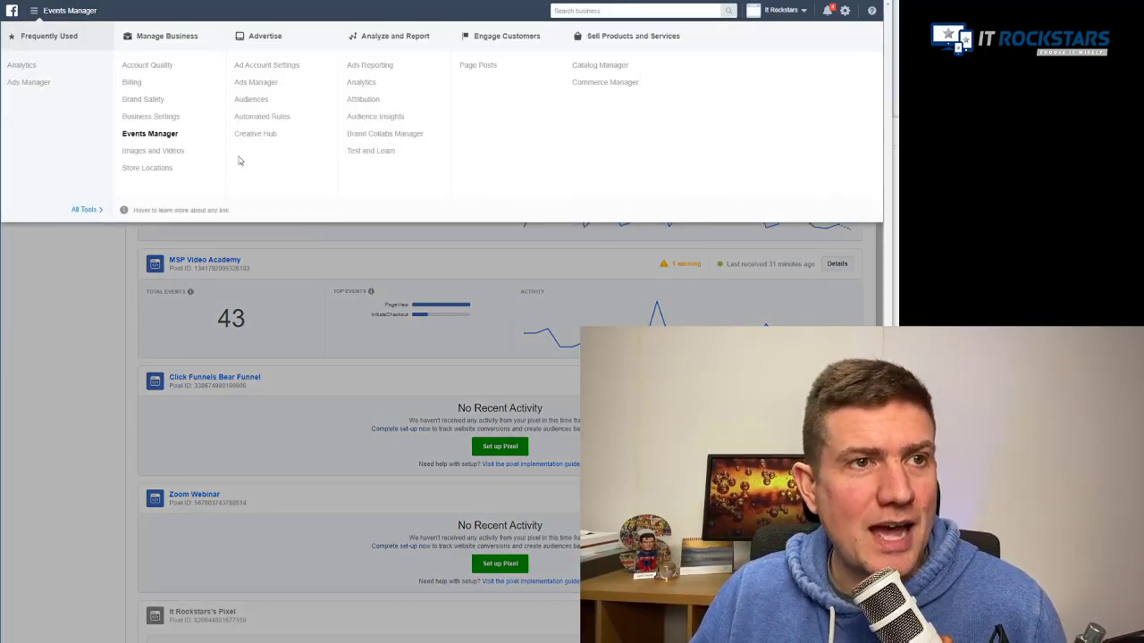
pyautogui.click(254, 83)
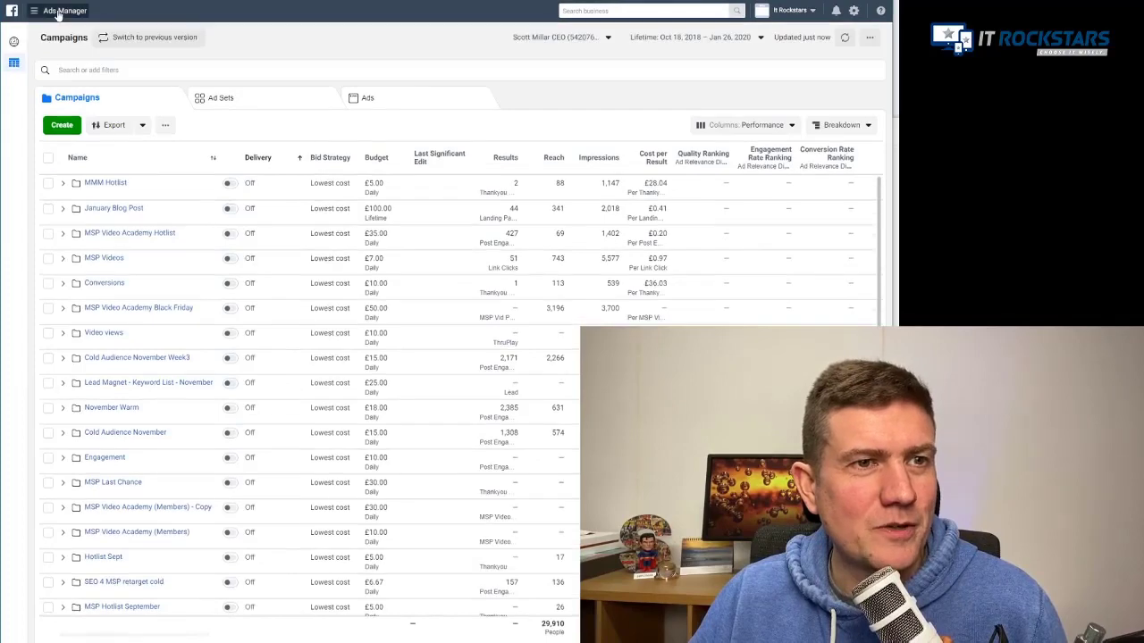
# Open the Audiences page of the ad account.
pyautogui.click(49, 10)
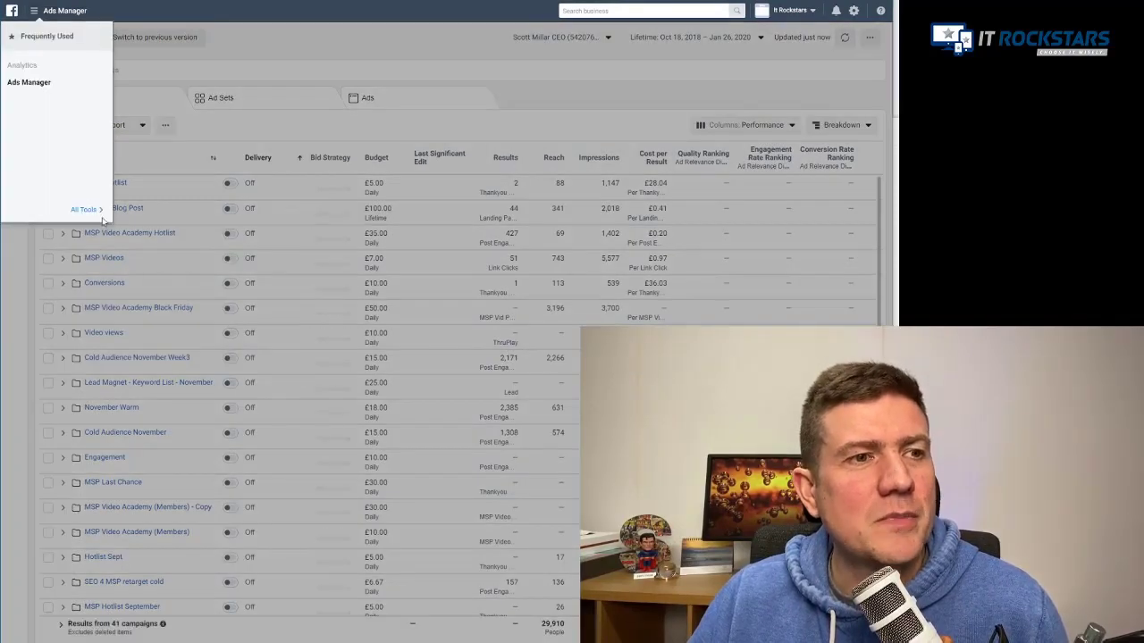
pyautogui.click(87, 211)
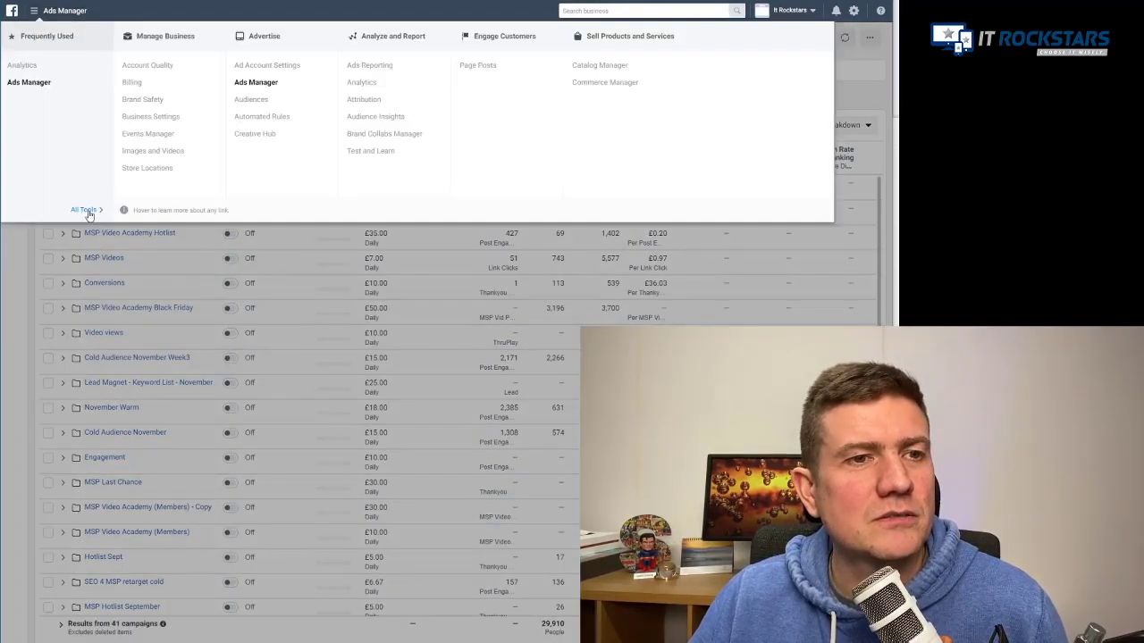
pyautogui.click(251, 100)
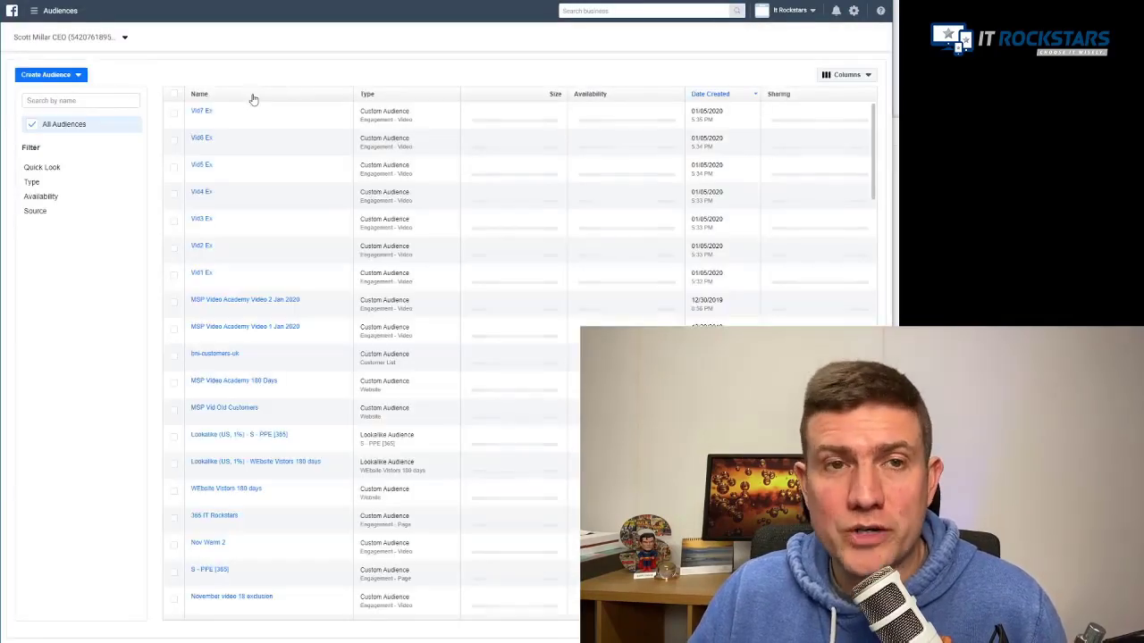
# Start a custom audience based on website traffic, using the CEO's pixel as its source.
pyautogui.click(54, 75)
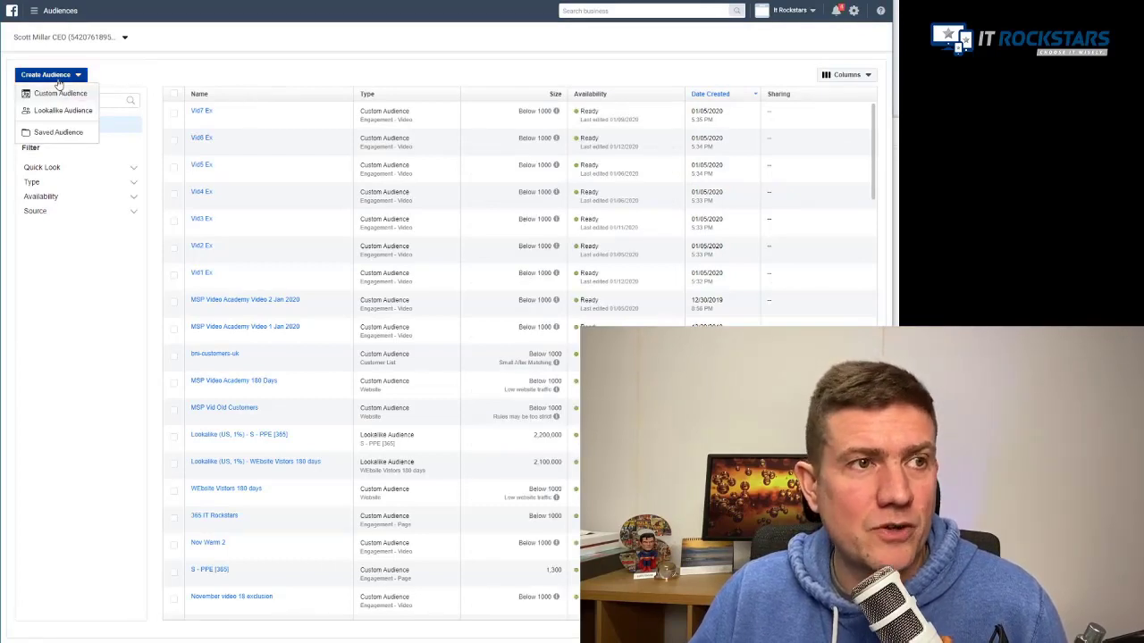
pyautogui.click(56, 95)
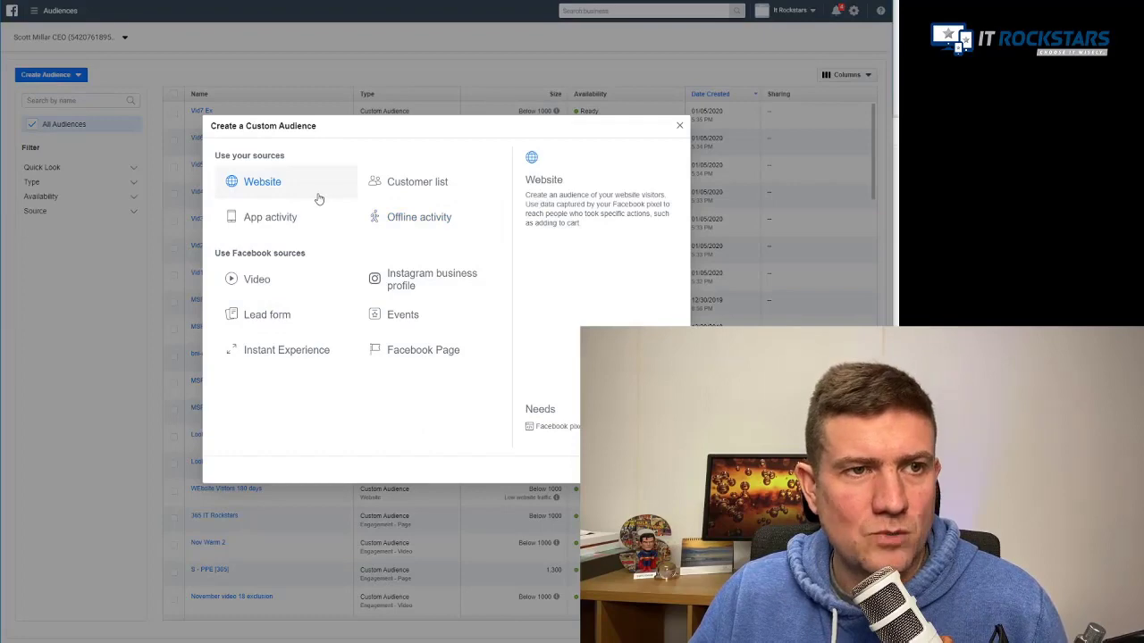
pyautogui.click(314, 186)
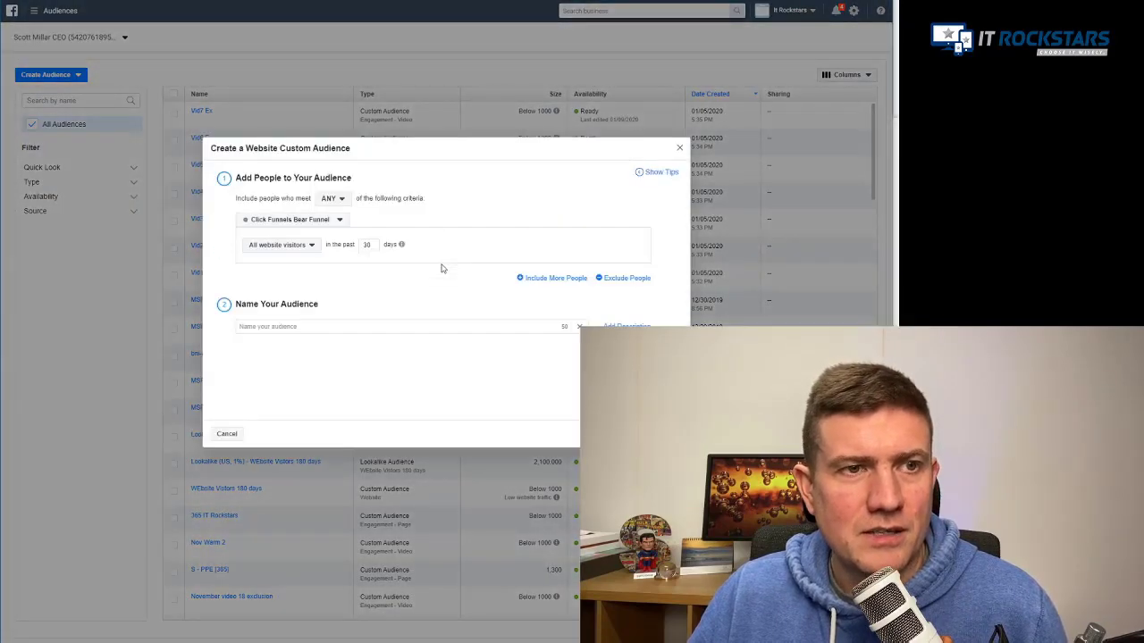
pyautogui.click(268, 220)
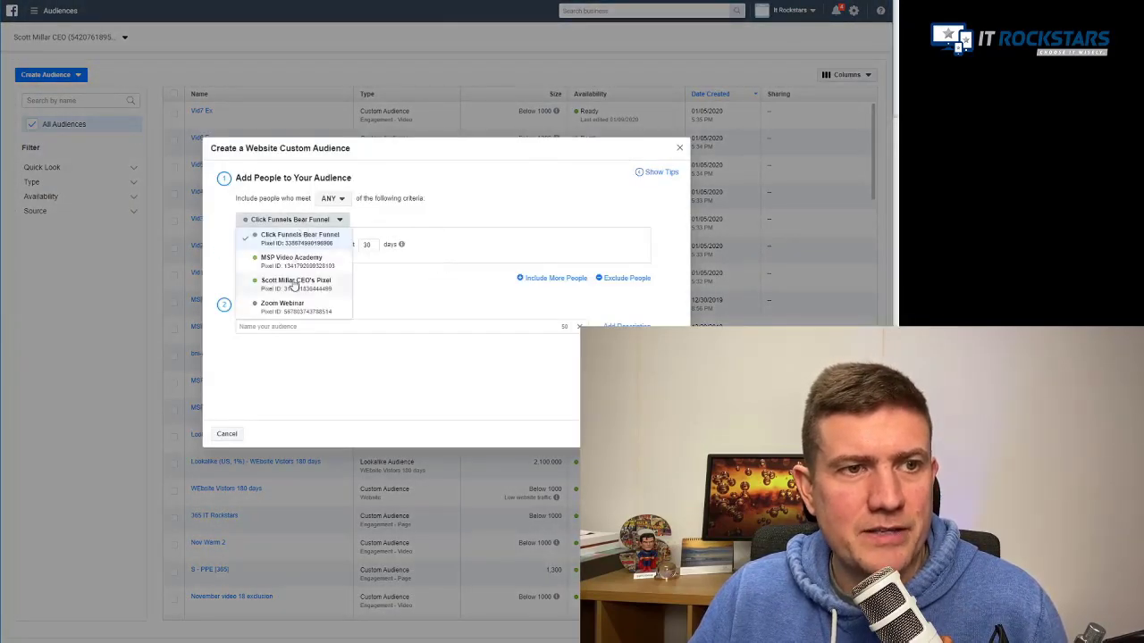
pyautogui.click(326, 277)
# Examine the website visitor criteria and the explanation of how many days people stay in the audience.
pyautogui.click(299, 247)
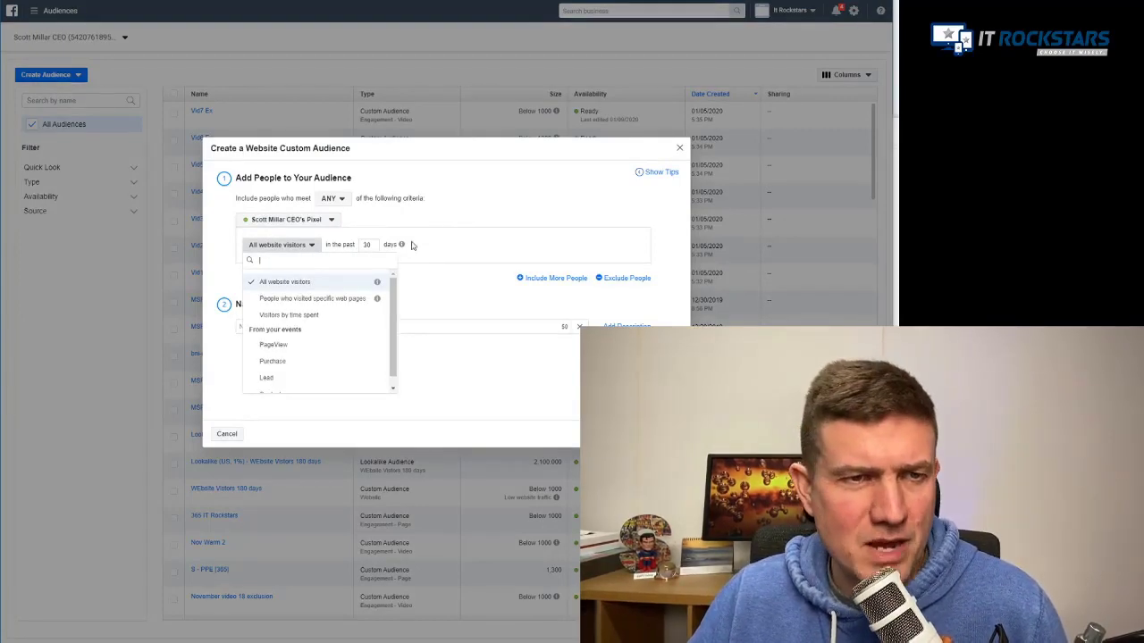
pyautogui.moveTo(403, 246)
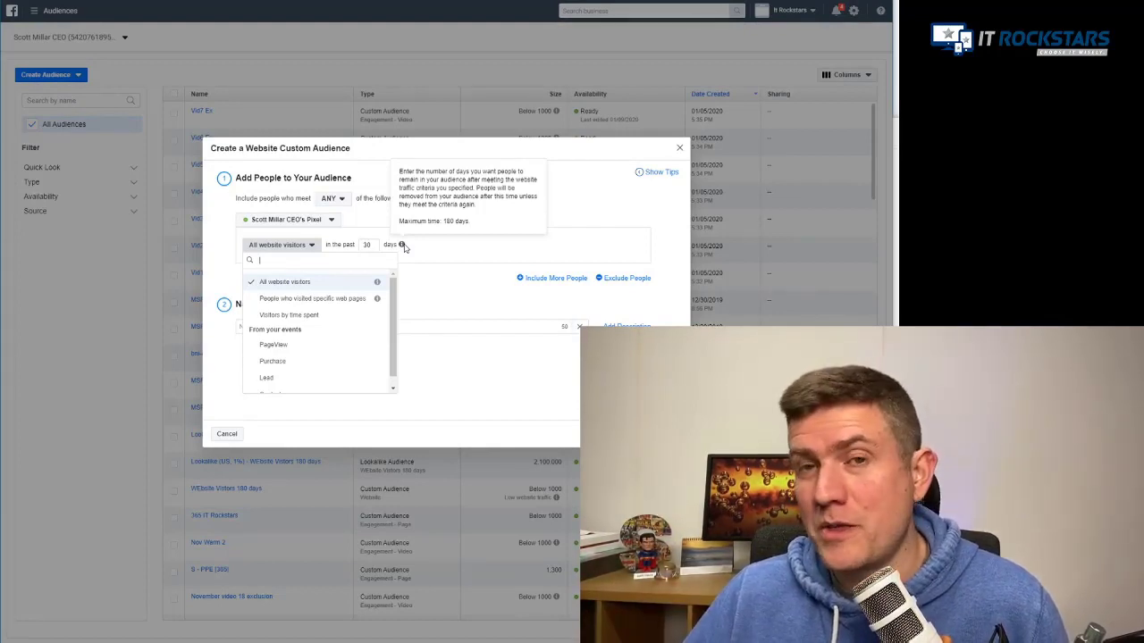
pyautogui.click(215, 237)
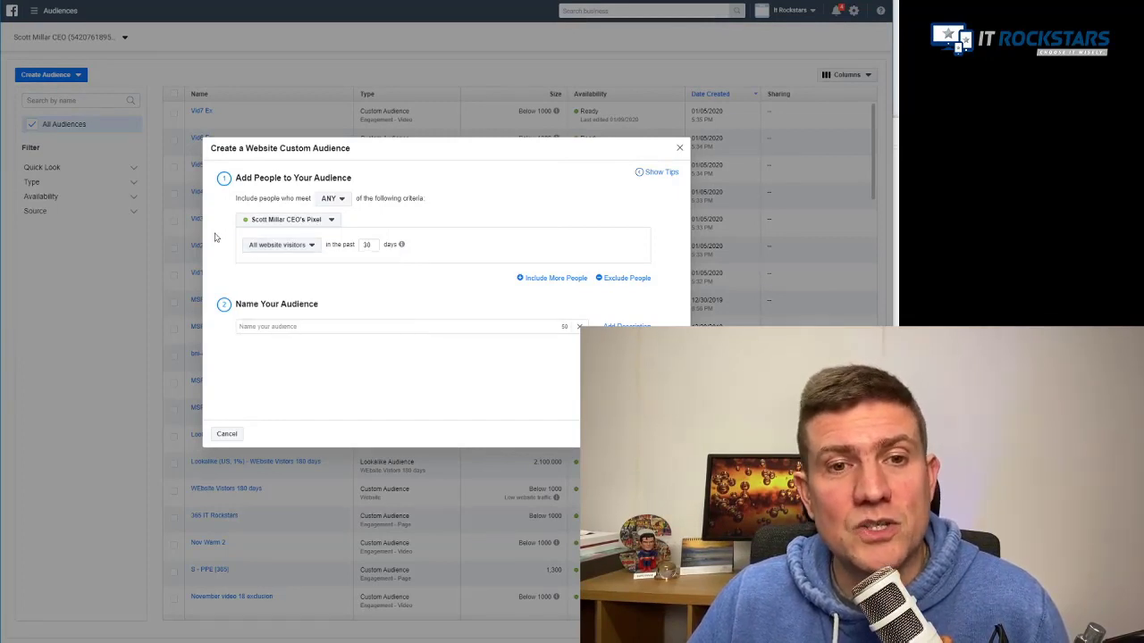
# Add an exclusion rule to the website audience and review the visitor criteria for exclusion and inclusion.
pyautogui.click(625, 283)
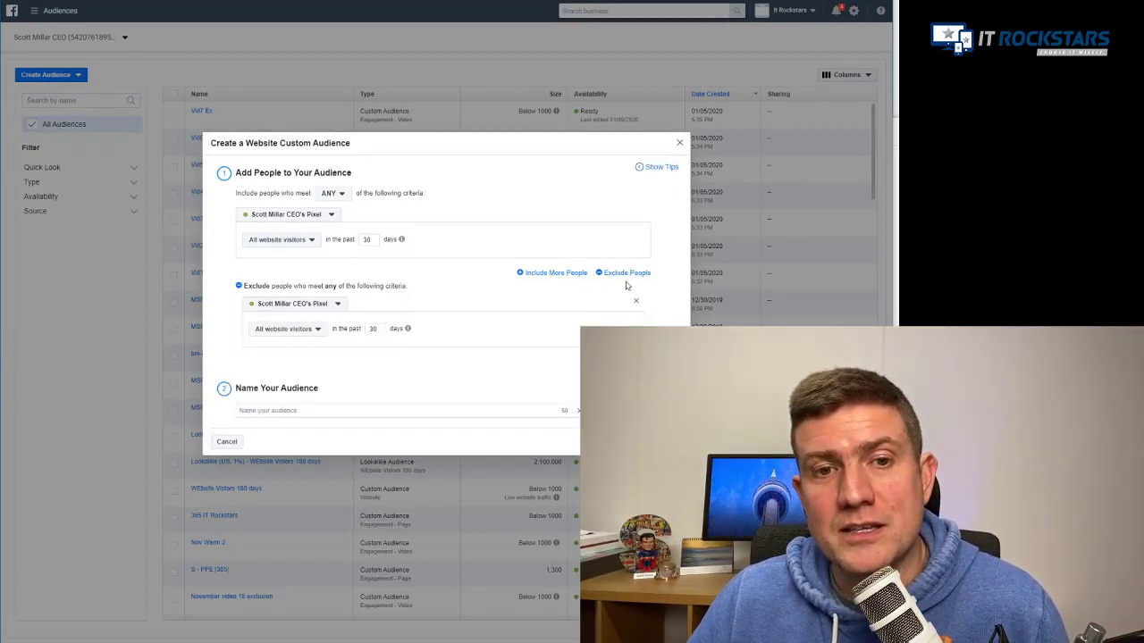
pyautogui.click(300, 332)
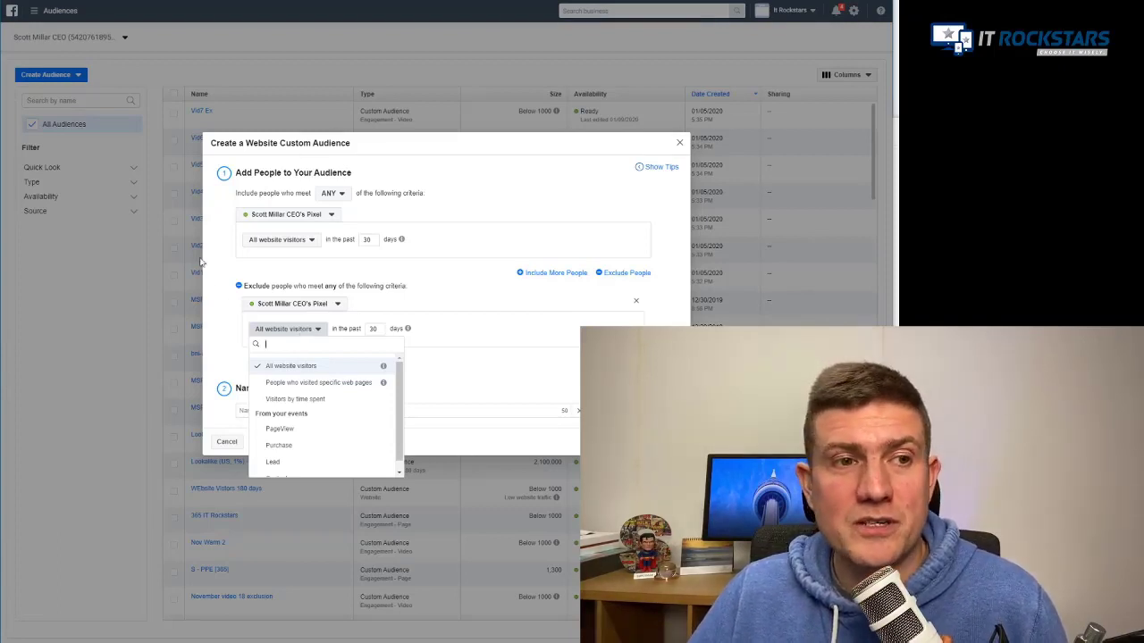
pyautogui.click(288, 241)
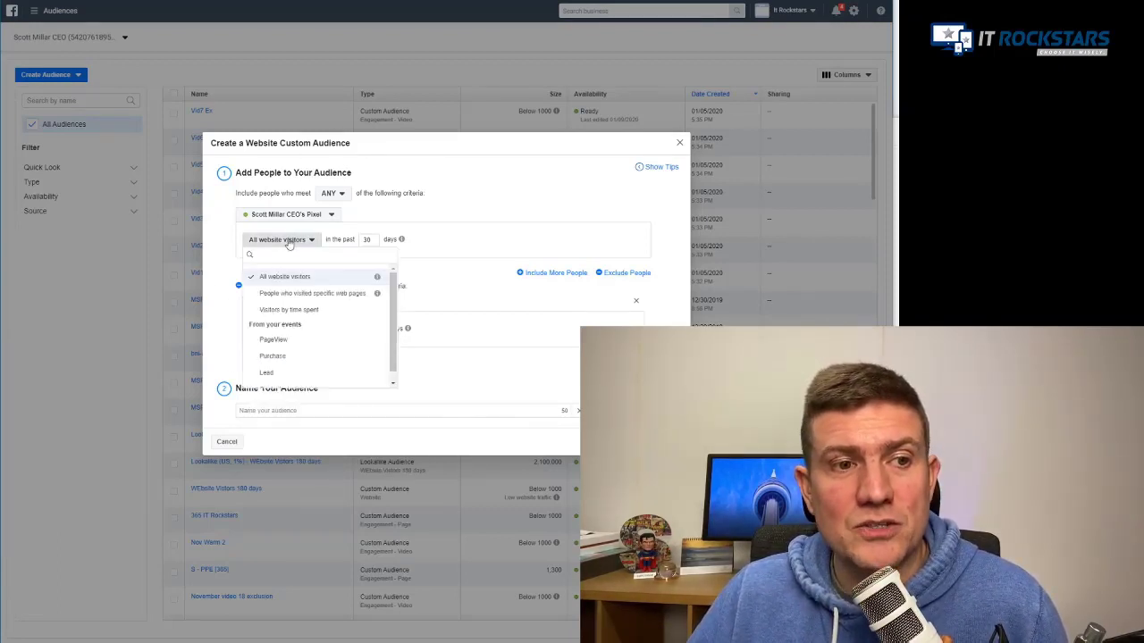
pyautogui.click(527, 213)
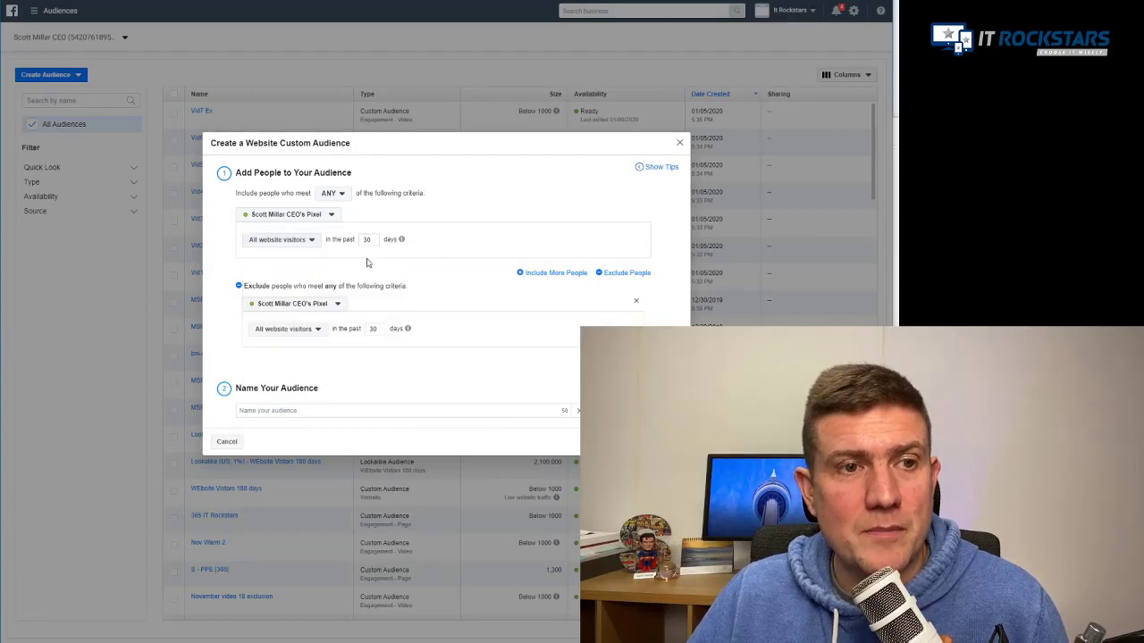
# Try including only people who visited specific web pages, and discard the website custom audience.
pyautogui.click(293, 250)
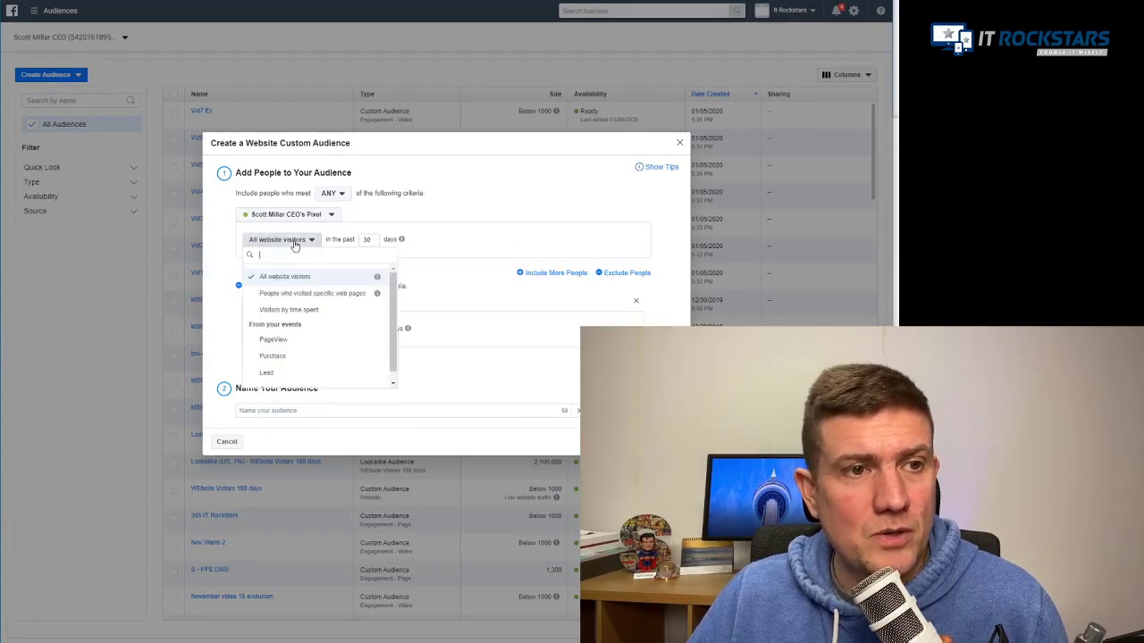
pyautogui.click(314, 295)
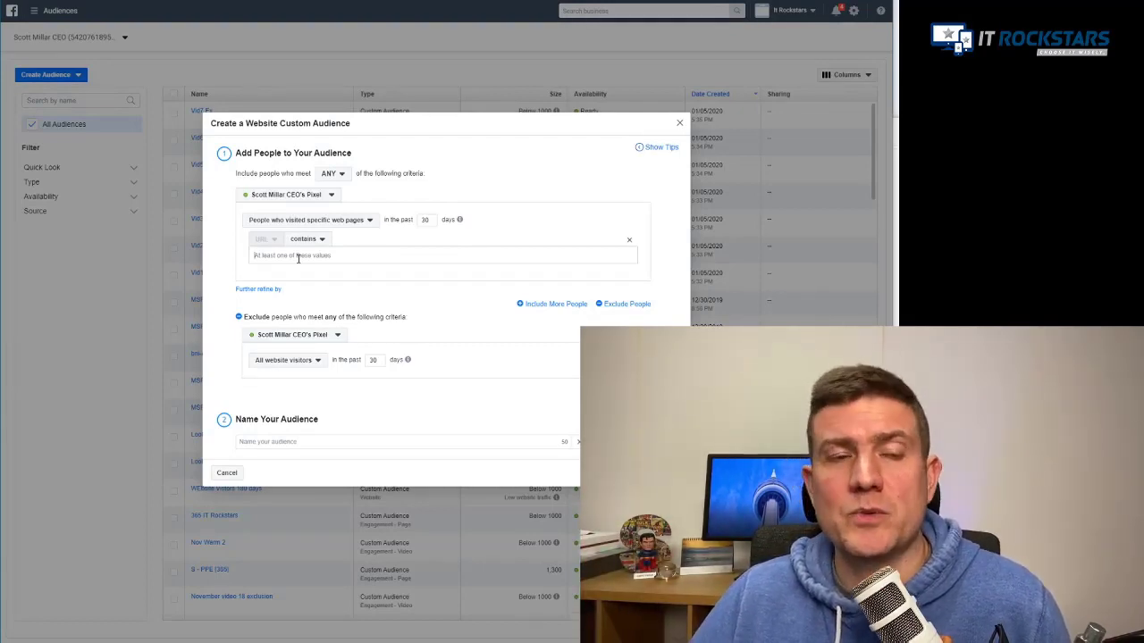
pyautogui.click(679, 122)
pyautogui.click(116, 77)
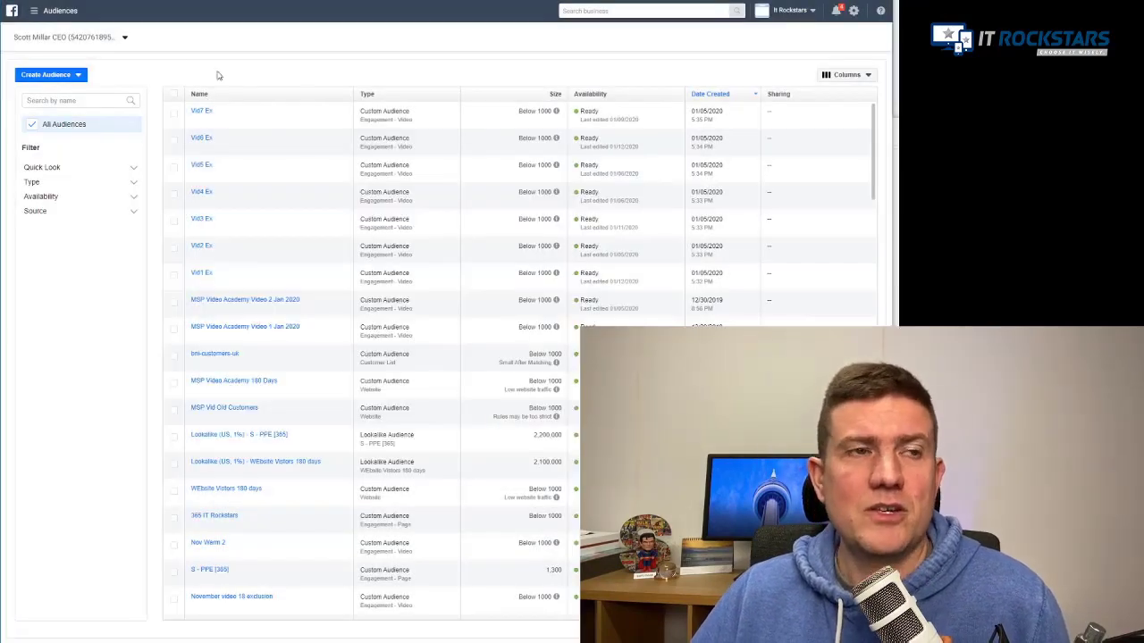
# Return to the campaign list in Ads Manager.
pyautogui.click(64, 13)
pyautogui.click(90, 209)
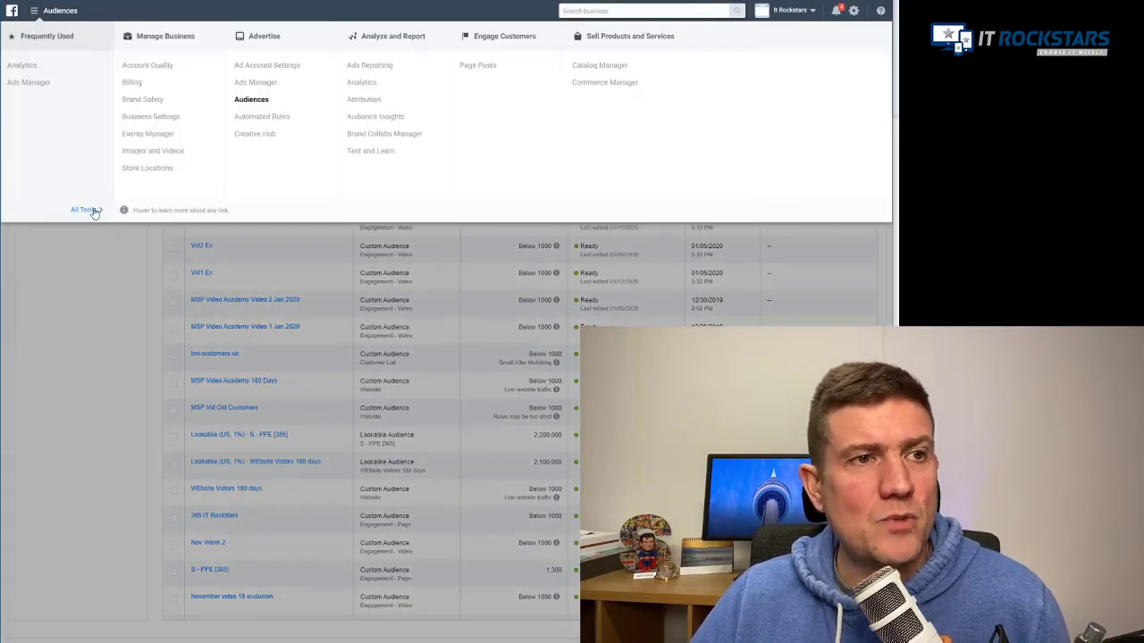
pyautogui.click(247, 89)
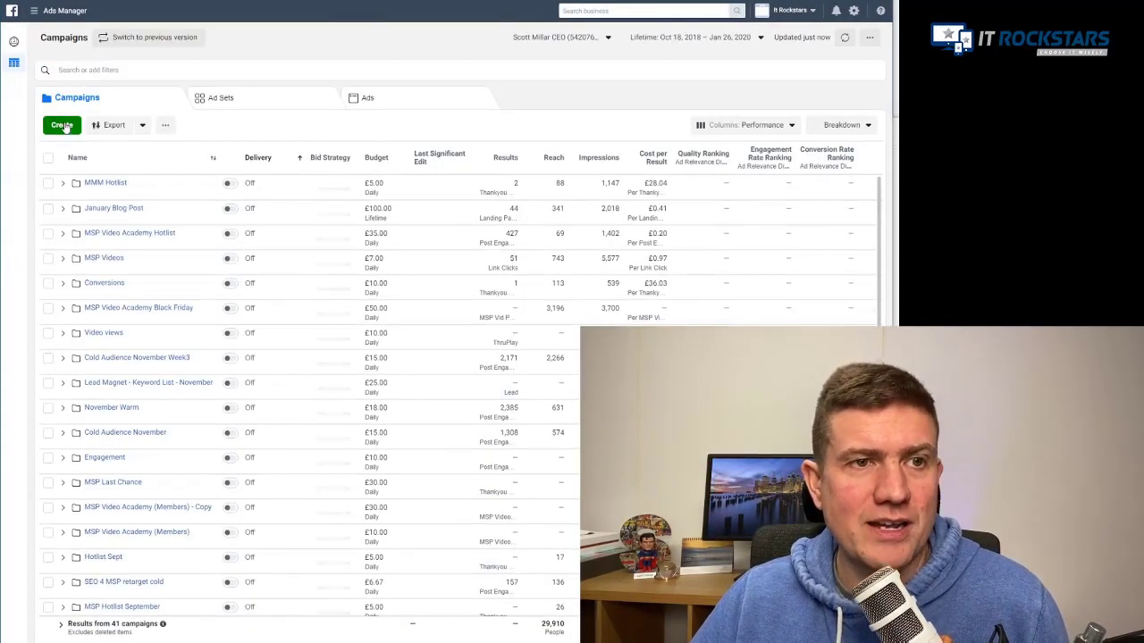
# Open the GB - 18+ ad set of the January Blog Post campaign for editing and view its Audience settings.
pyautogui.click(62, 212)
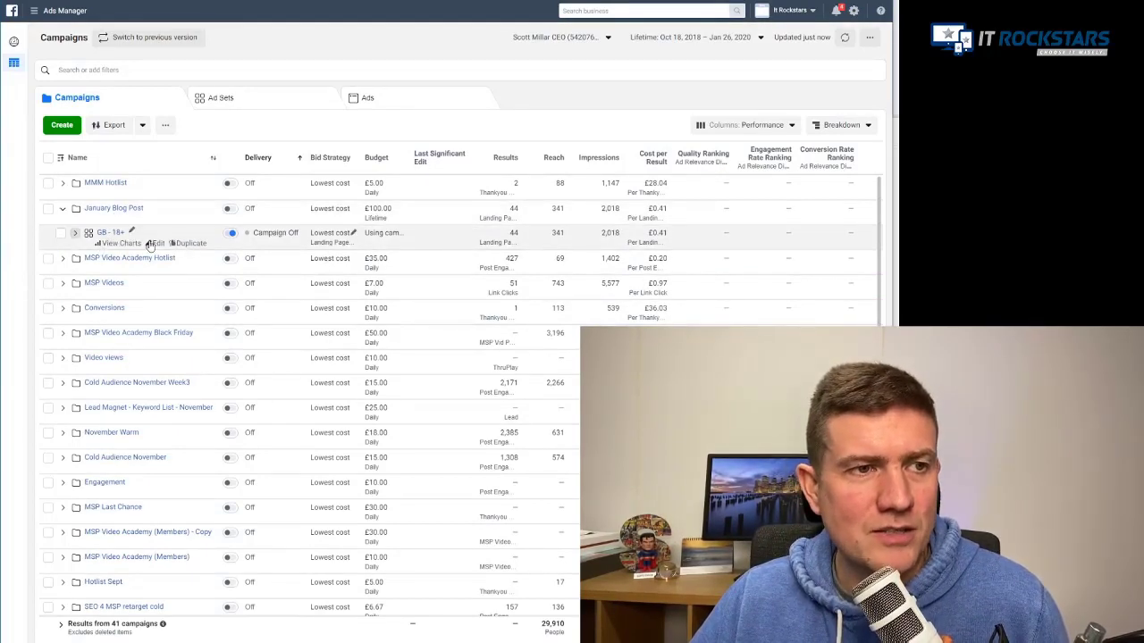
pyautogui.click(154, 244)
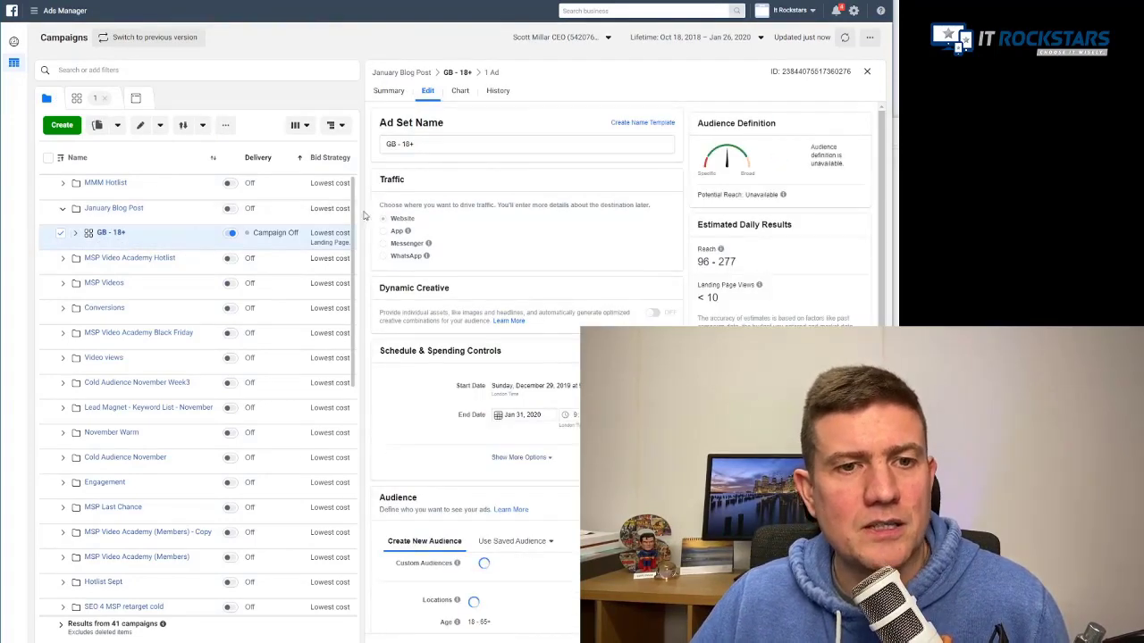
pyautogui.scroll(-3, 524, 360)
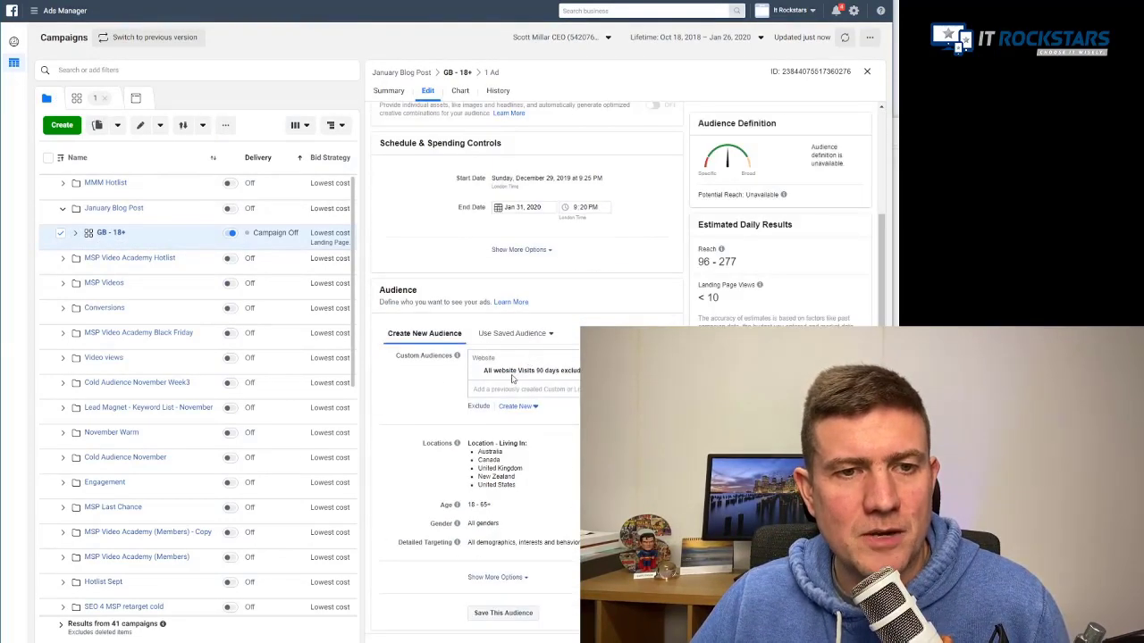